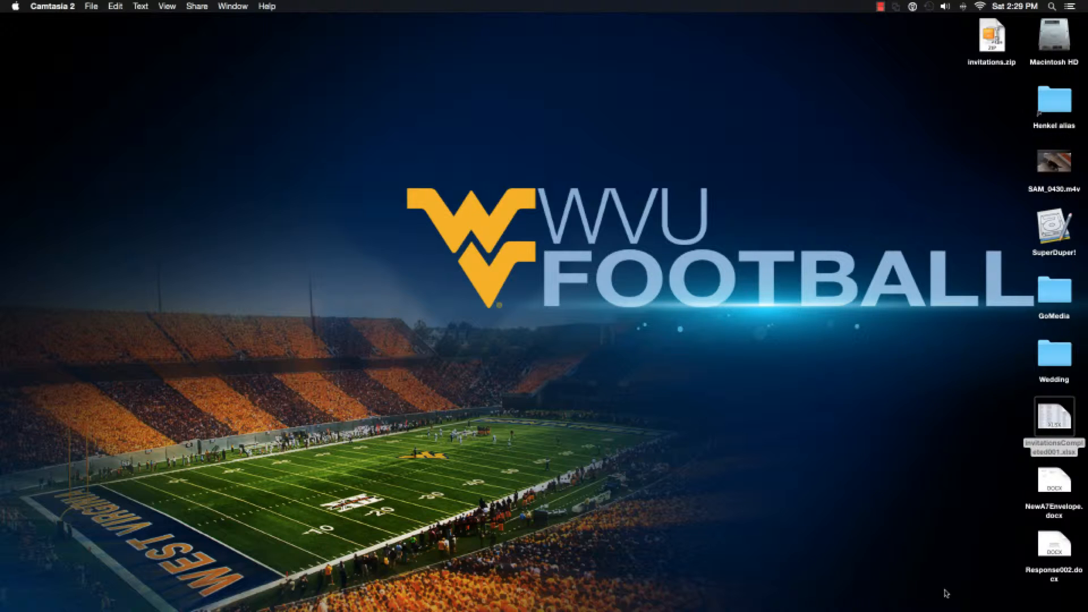
Bring up the invitationsCompleted001.xlsx workbook and rename its Sheet1 worksheet as TestMerge
mouse_move(877, 609)
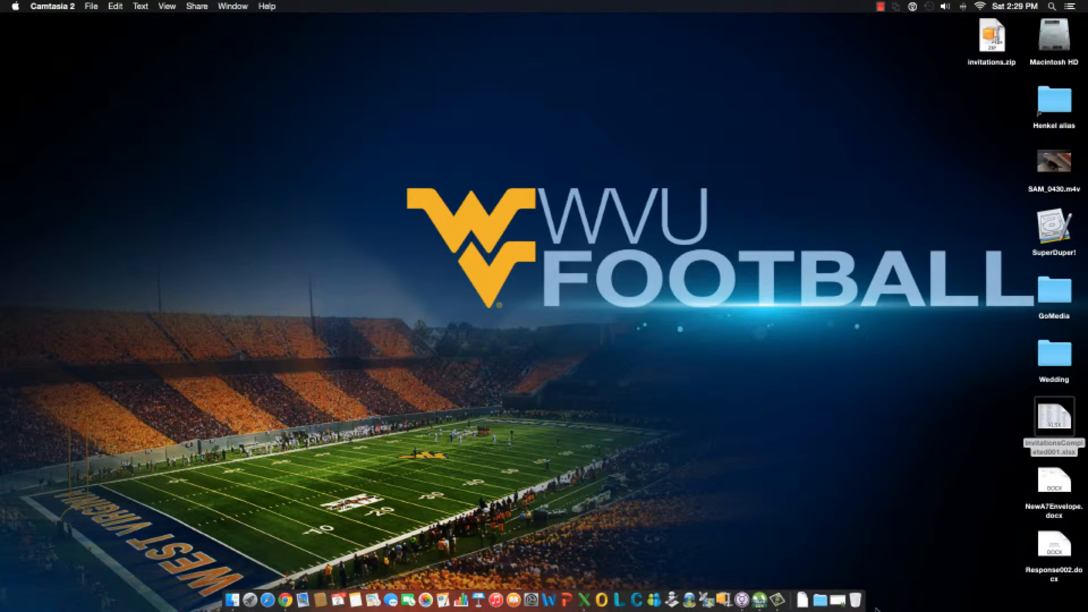
click(830, 586)
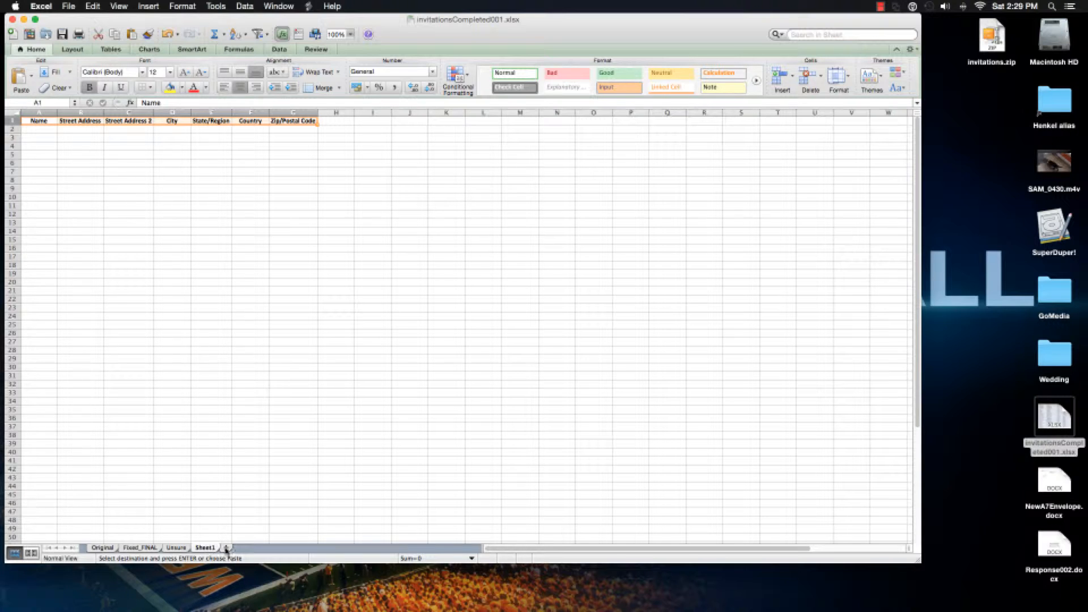
right_click(217, 548)
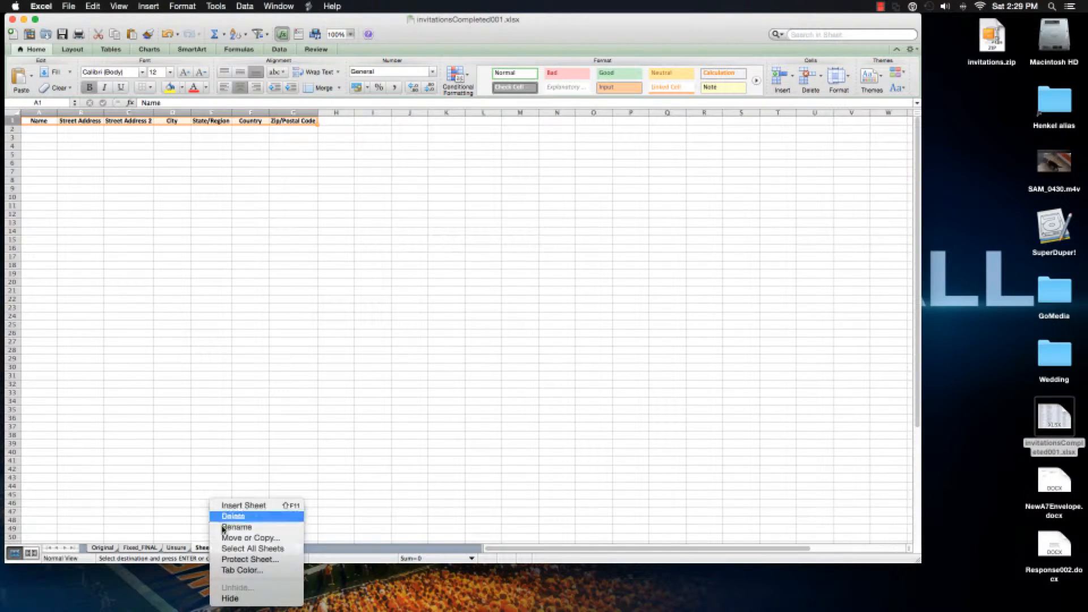
click(236, 527)
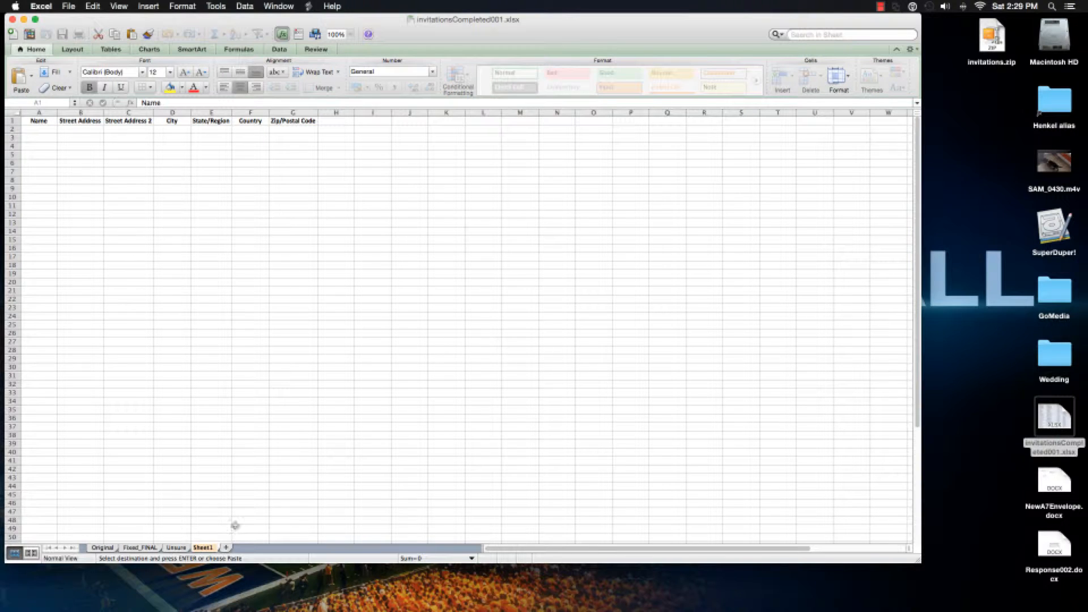
text(TextMerge)
key(Return)
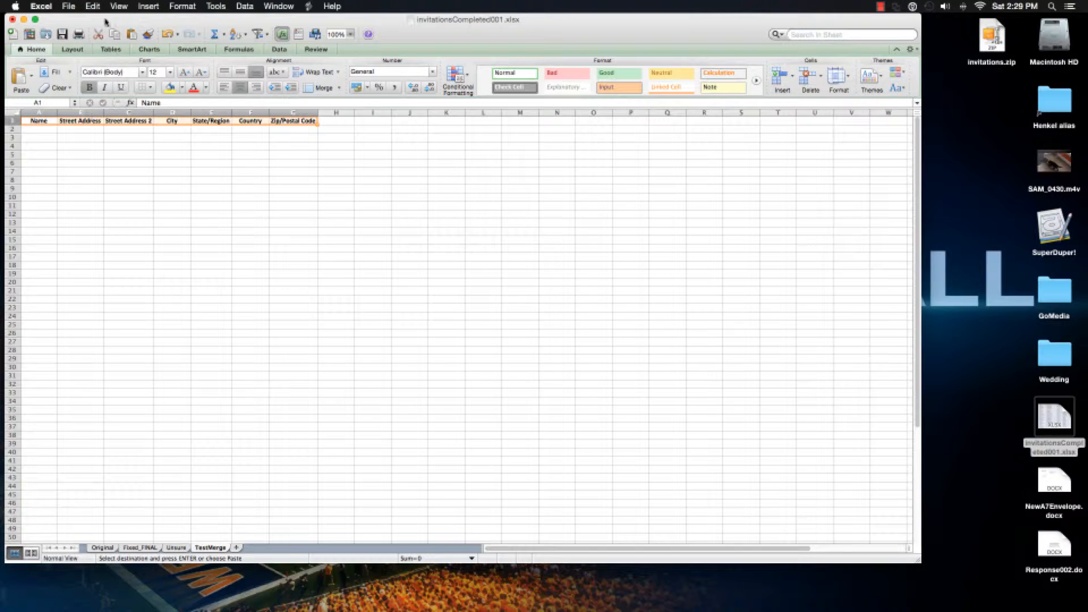
drag(104, 22, 146, 32)
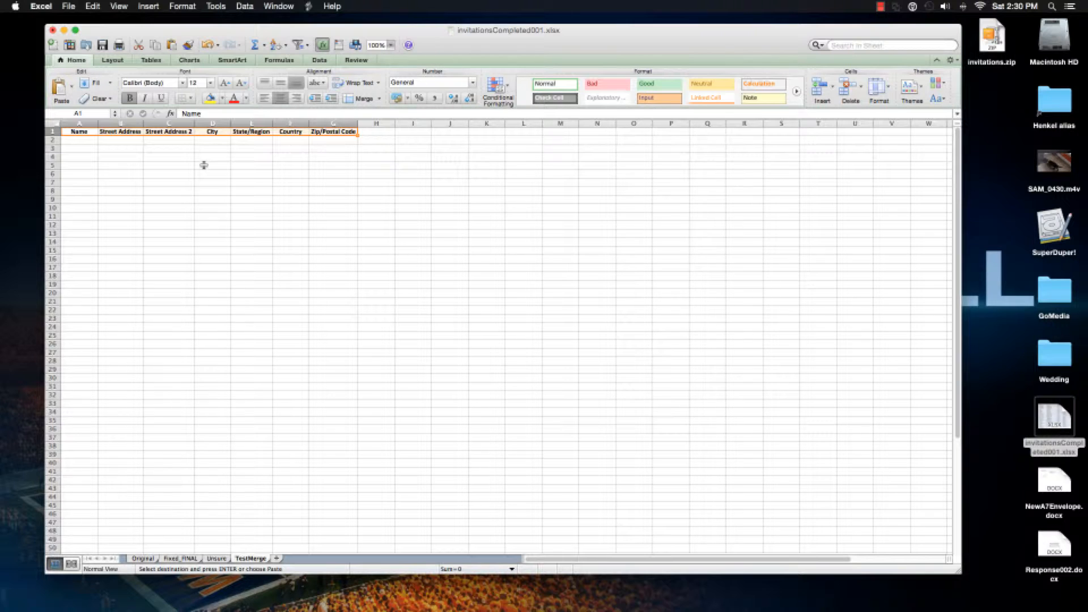
click(82, 140)
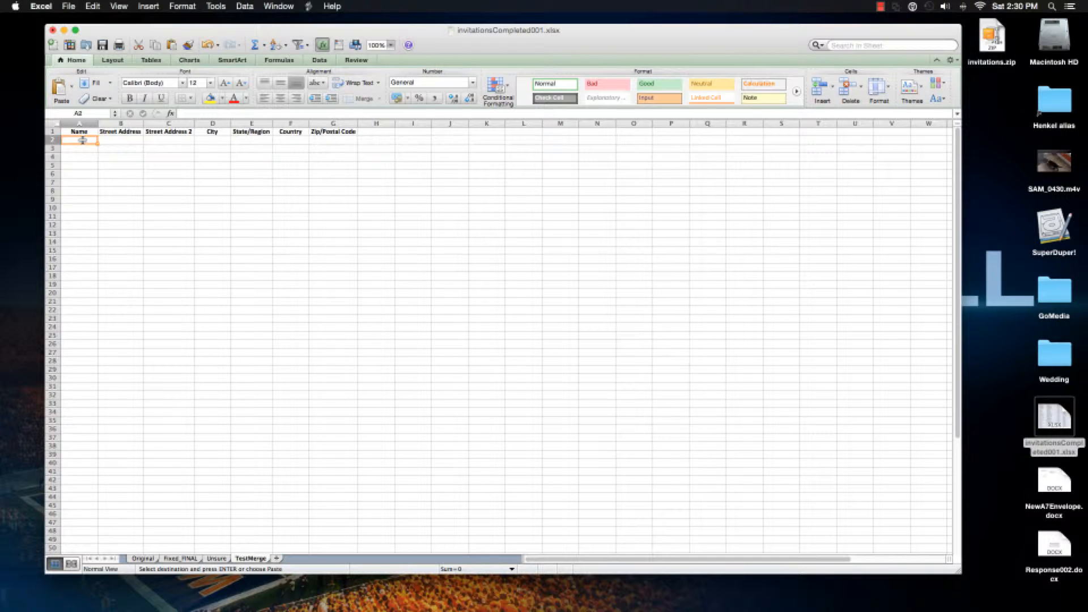
click(880, 7)
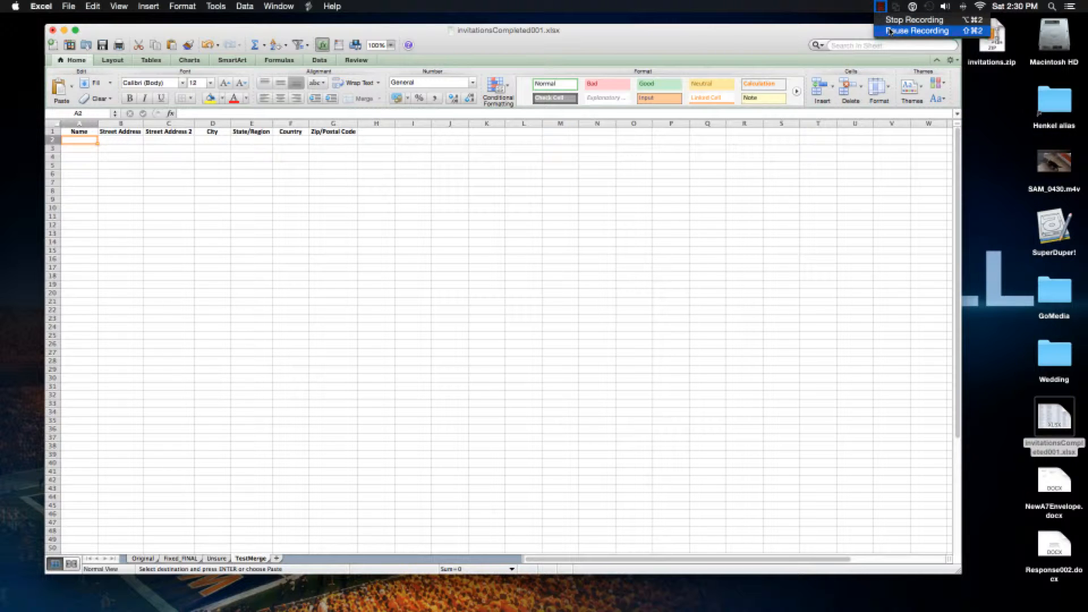
click(891, 31)
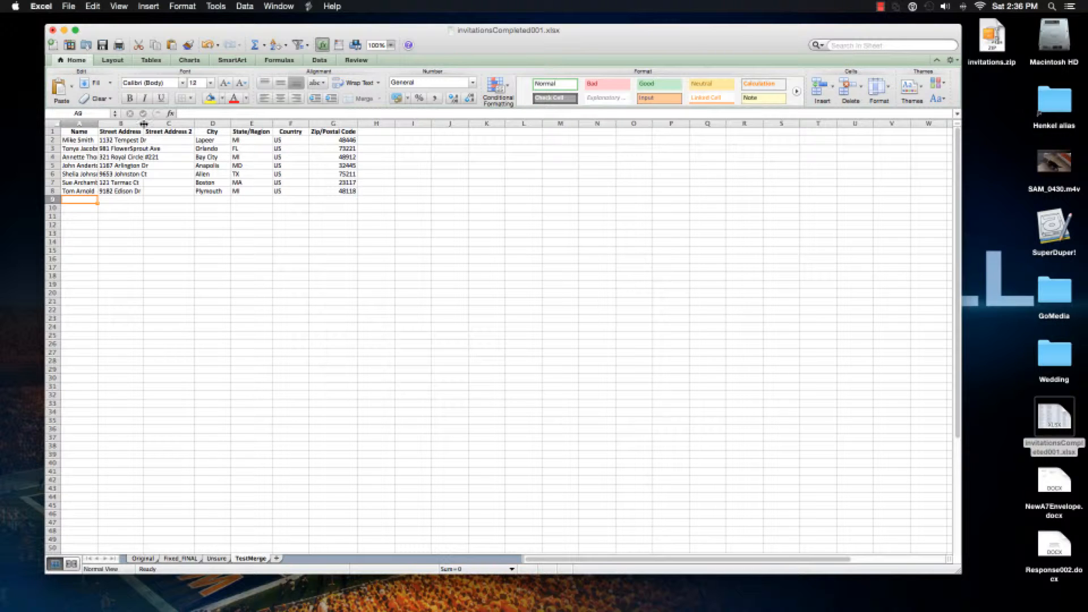
Auto-fit the Street Address, Name, City, State/Region and Zip/Postal Code columns to their contents, and save the workbook
double_click(144, 123)
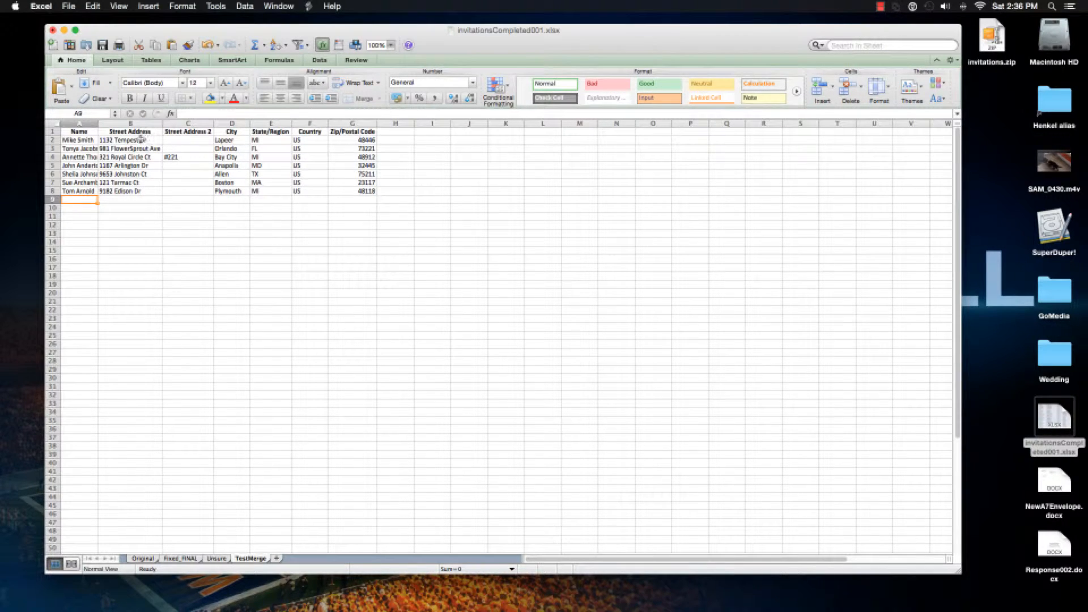
double_click(97, 124)
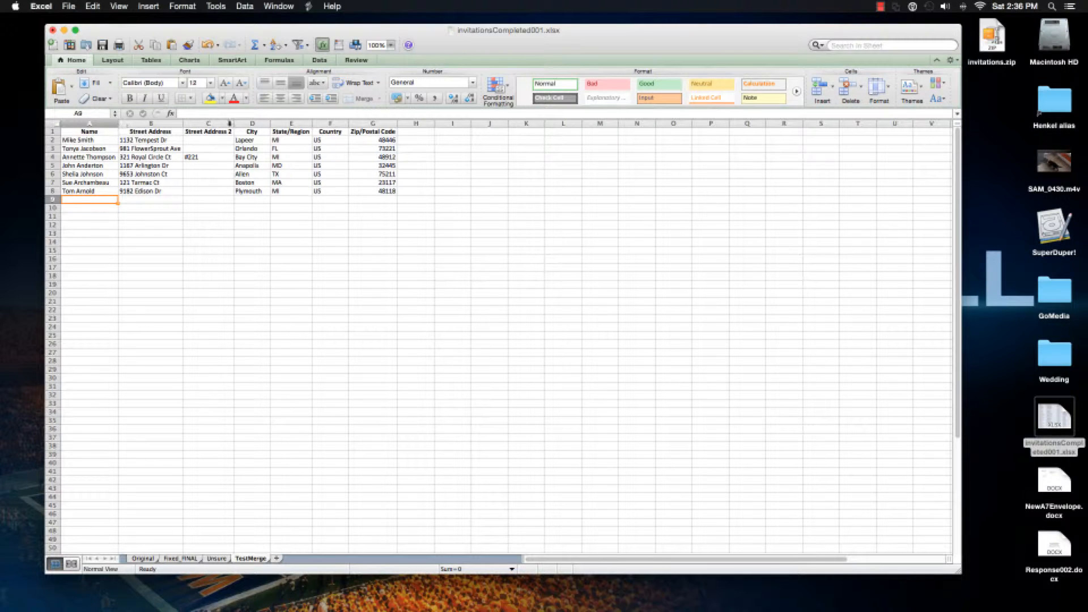
double_click(271, 124)
double_click(305, 124)
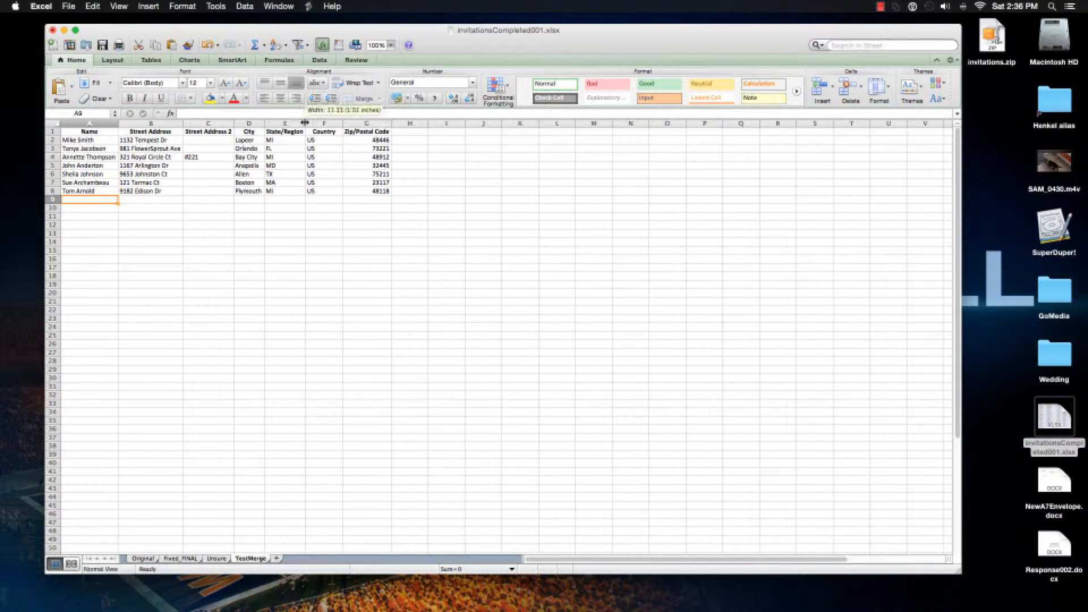
double_click(394, 124)
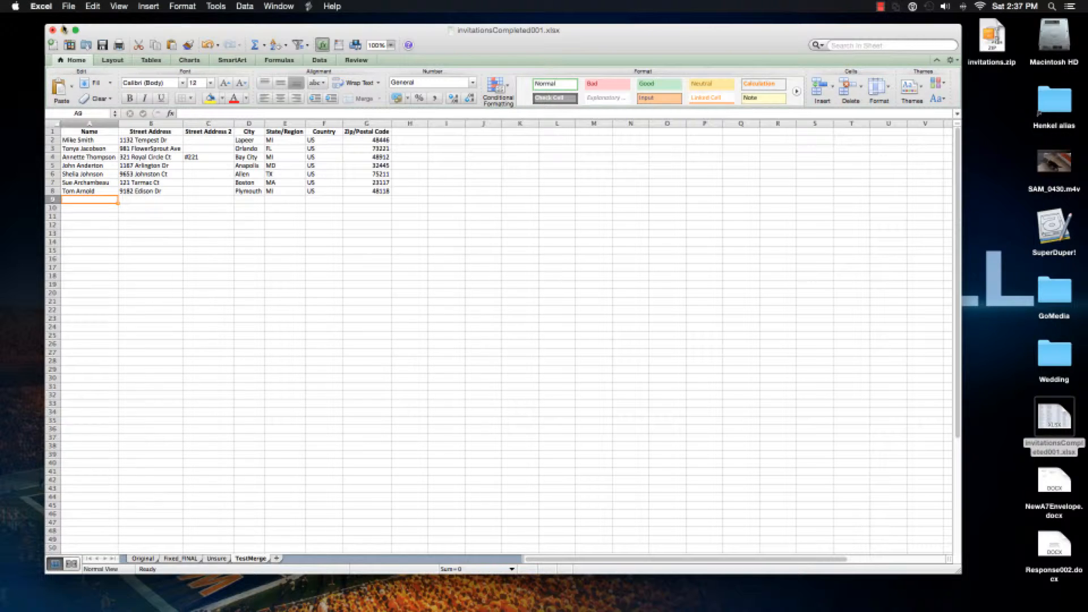
click(67, 6)
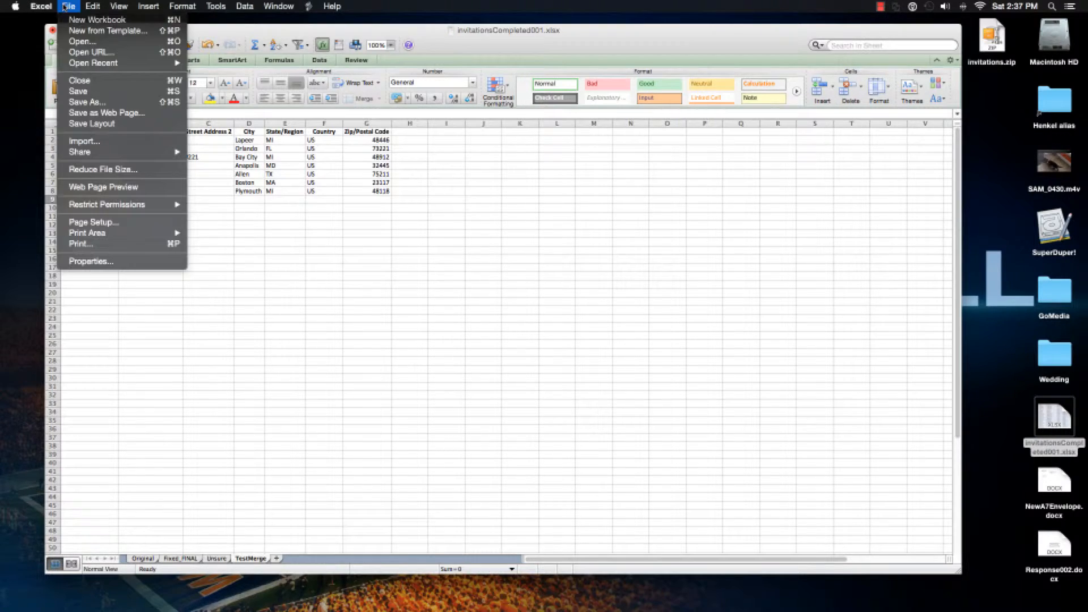
click(98, 92)
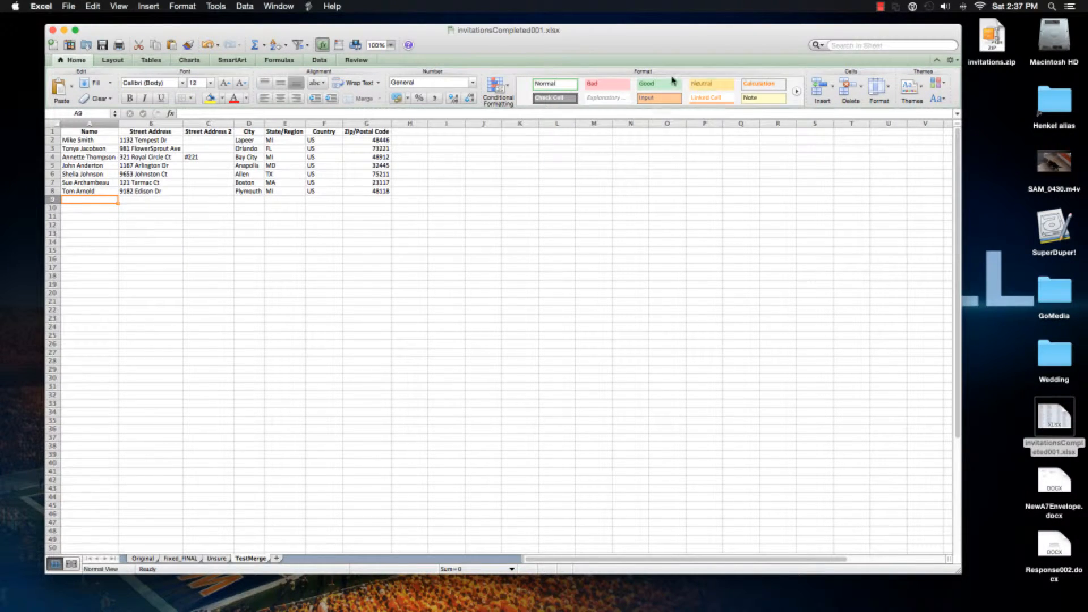
Open NewA7Envelope.docx from the desktop in Word and remove its association with the missing invitations2.xlsx data source
click(997, 468)
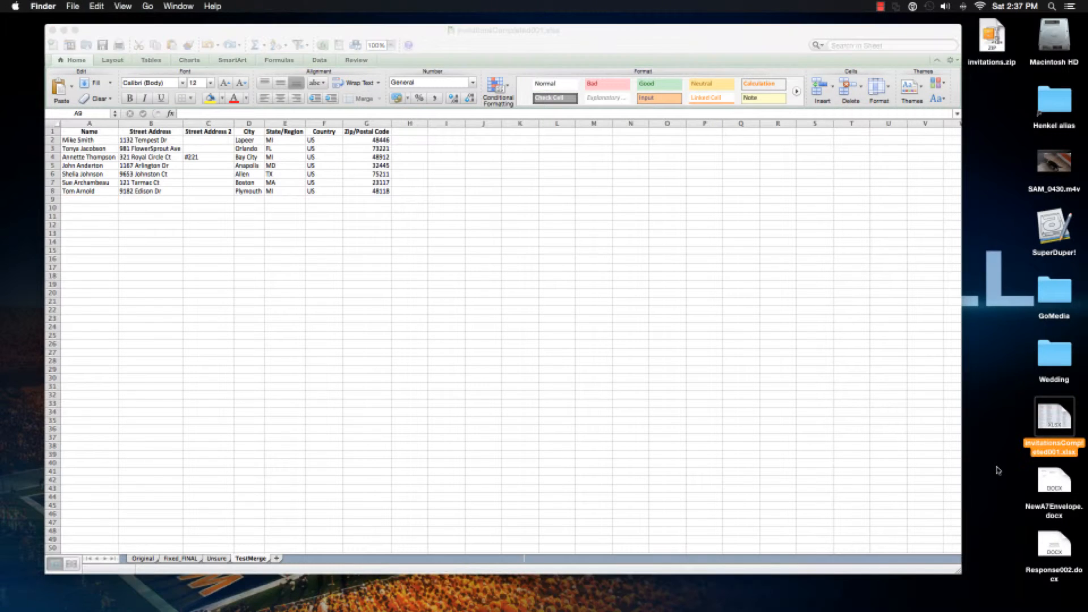
click(1052, 476)
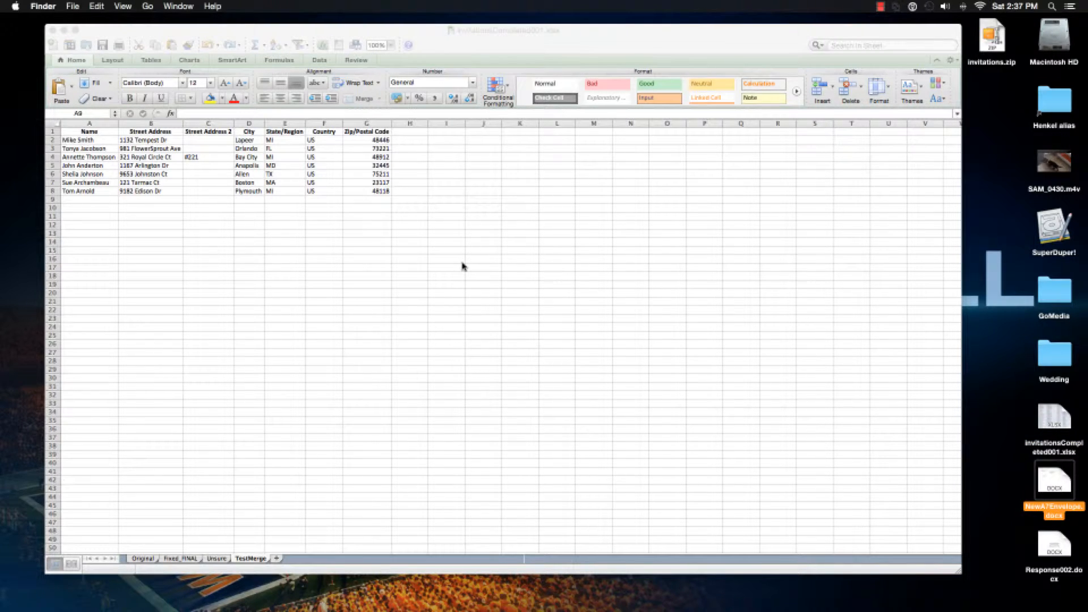
key(super+o)
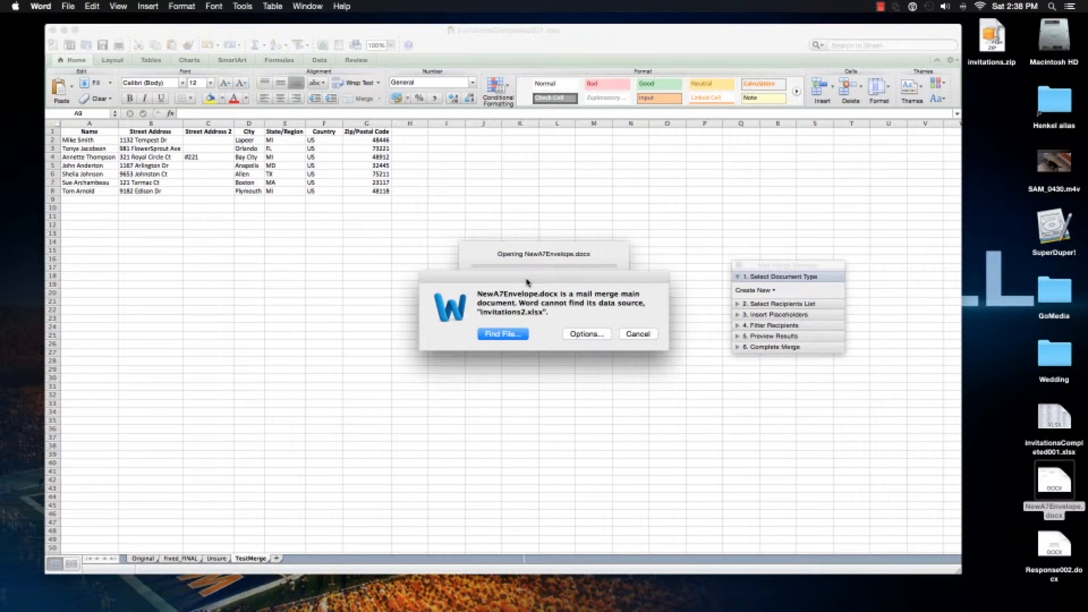
click(580, 336)
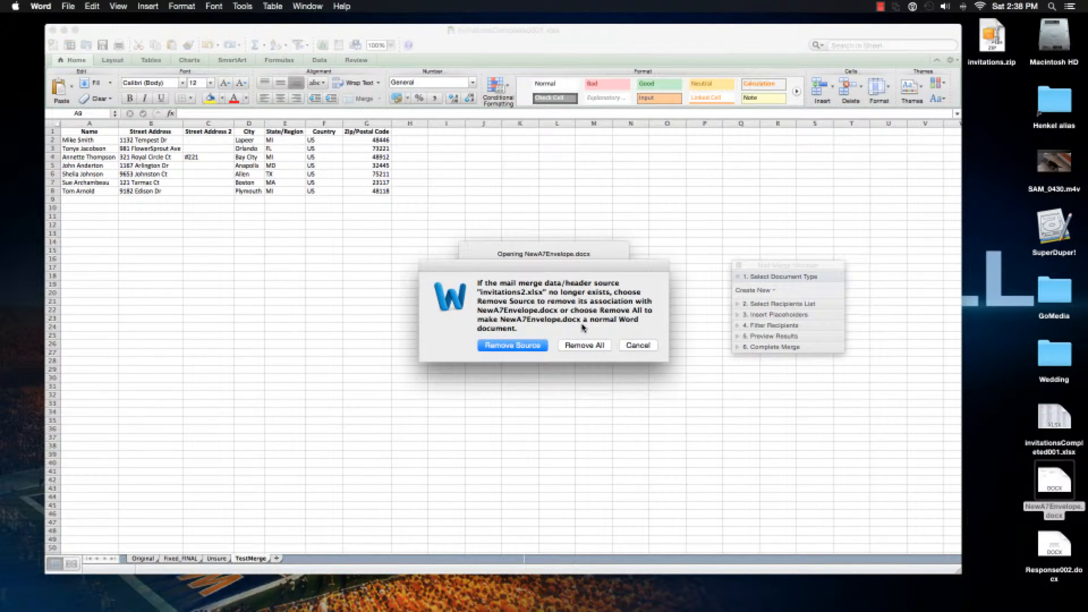
click(532, 345)
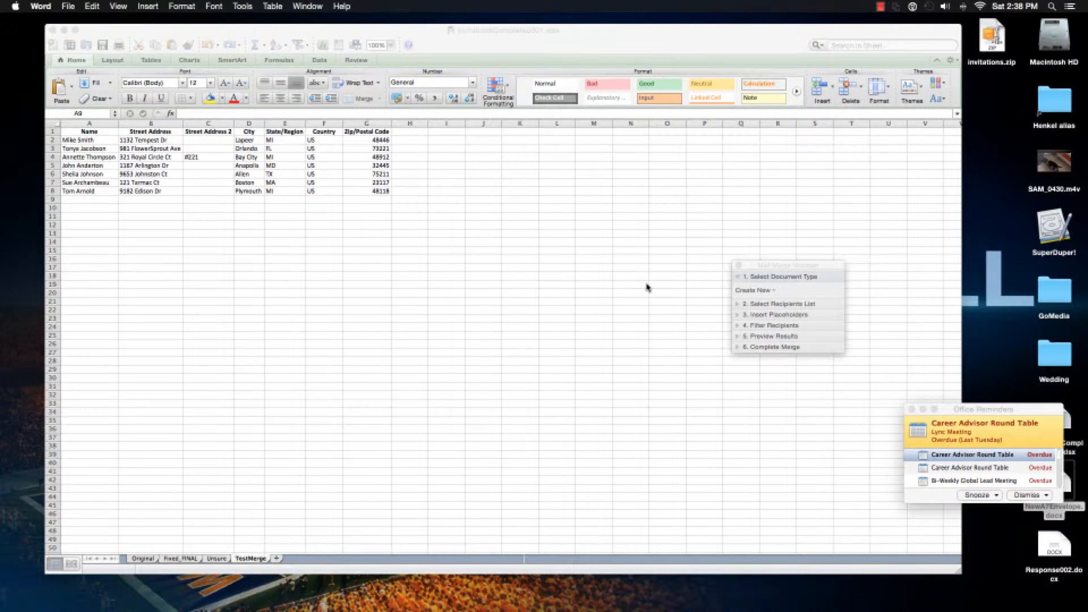
Dismiss all of the overdue meeting reminders in Office Reminders
click(1020, 496)
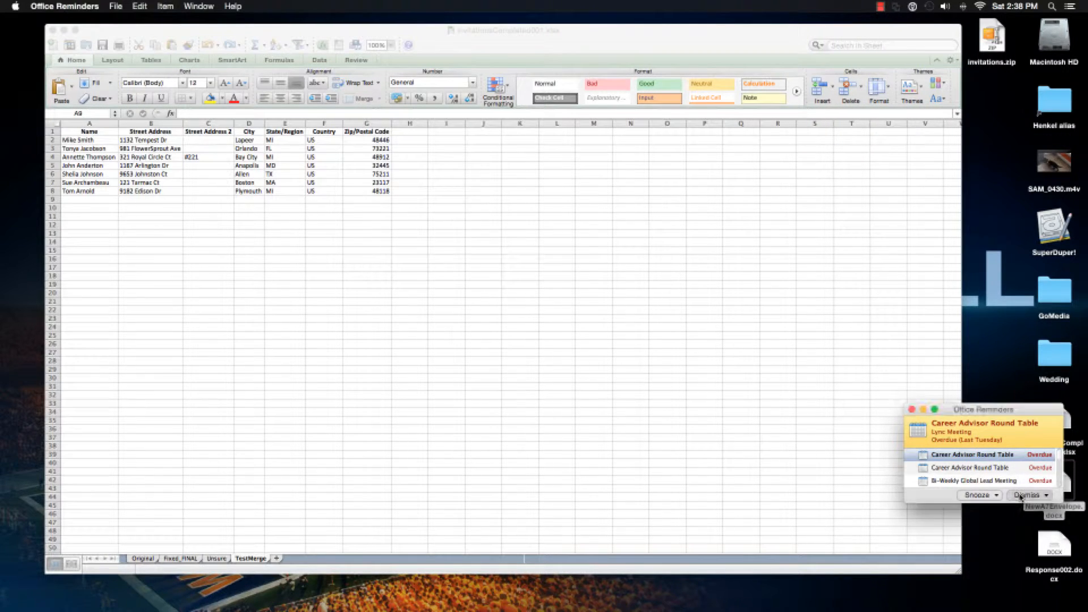
click(1020, 496)
click(1021, 497)
click(1048, 497)
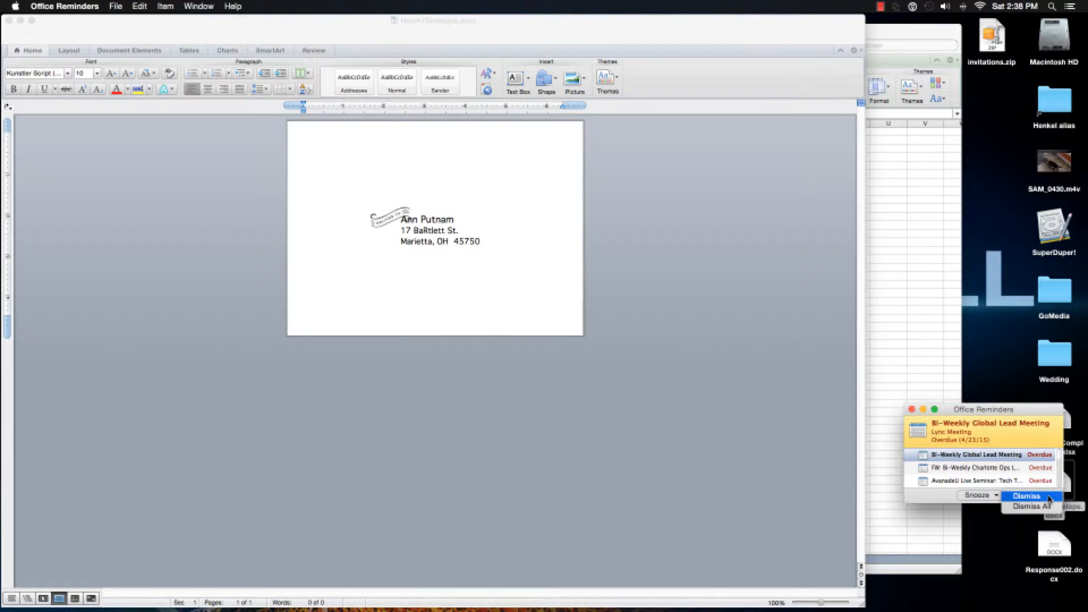
click(1030, 506)
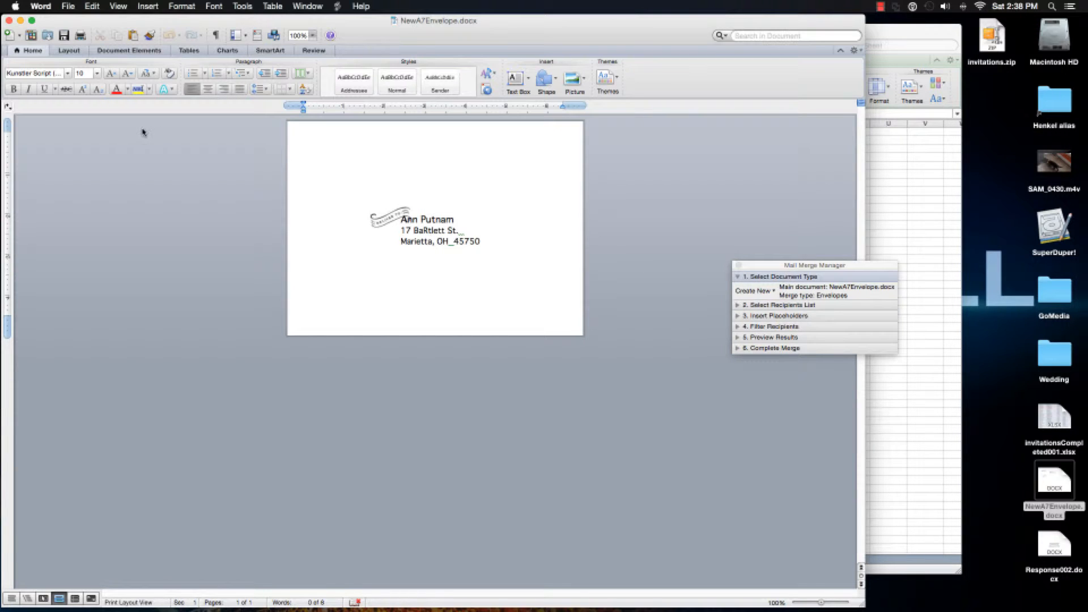
Open invitationsCompleted001.xlsx from the Desktop folder as the mail merge recipient data source, accepting the Excel Workbook text converter
click(738, 307)
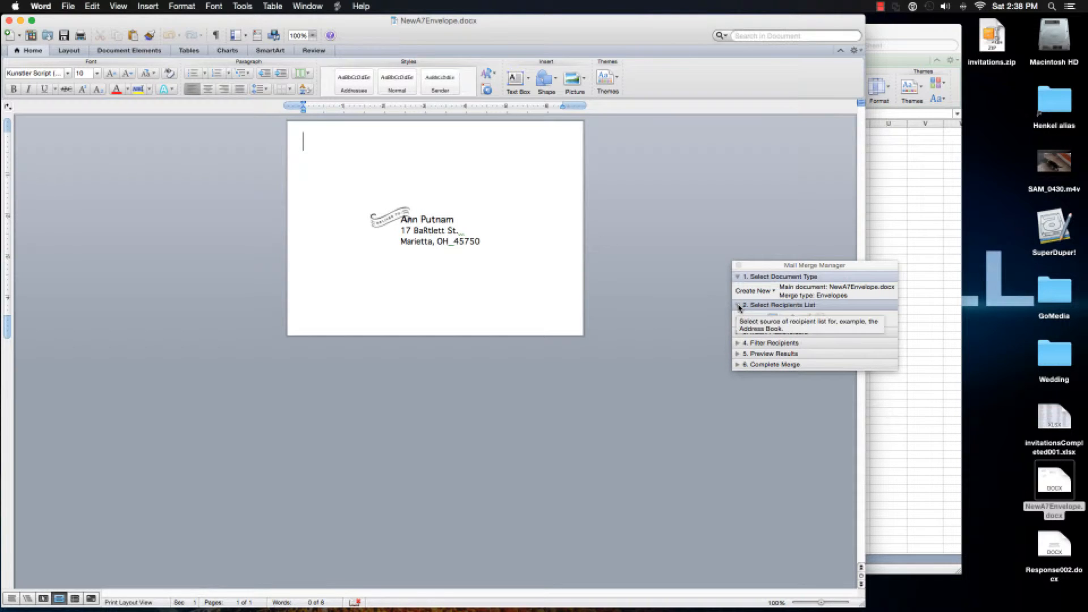
click(760, 321)
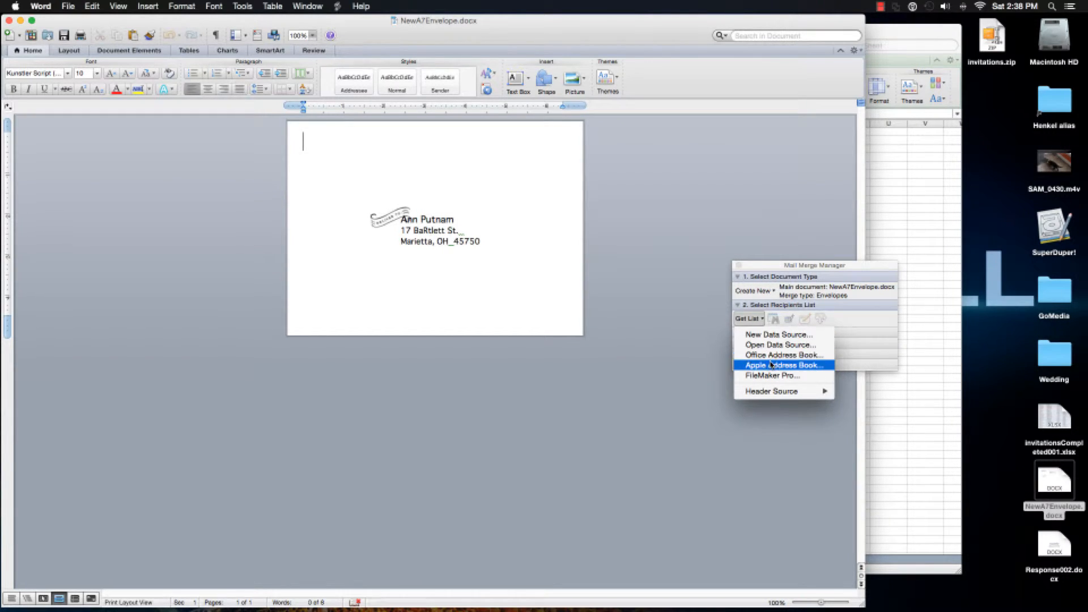
click(761, 345)
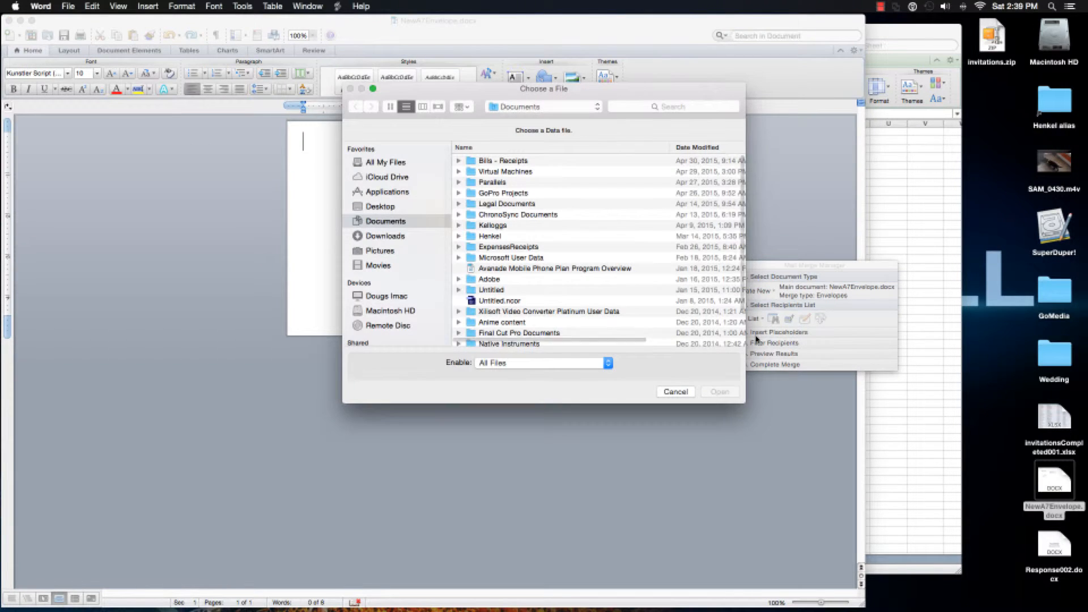
click(379, 206)
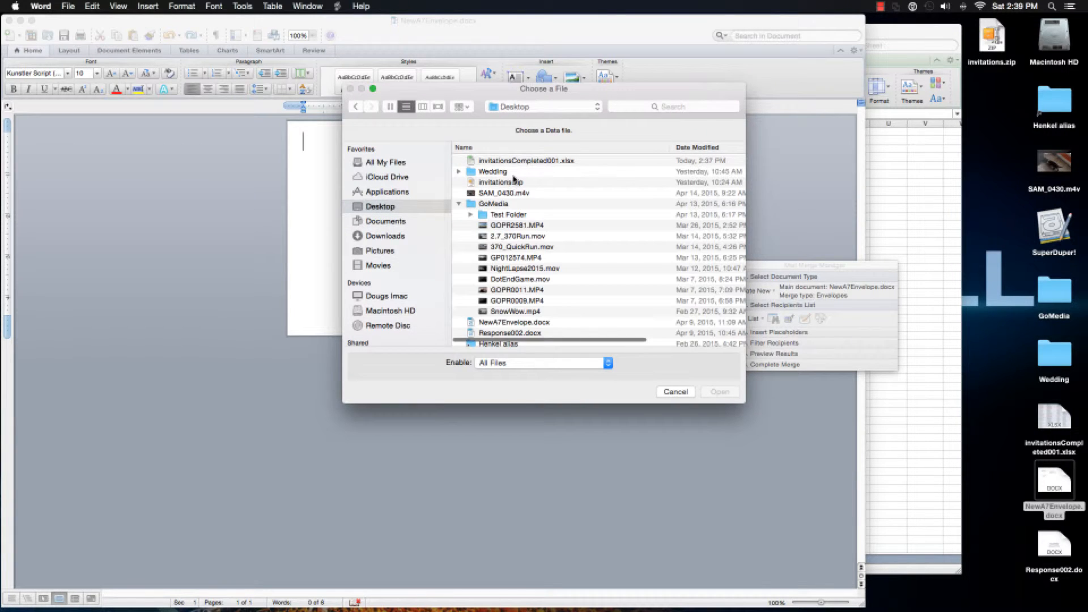
click(460, 204)
click(527, 163)
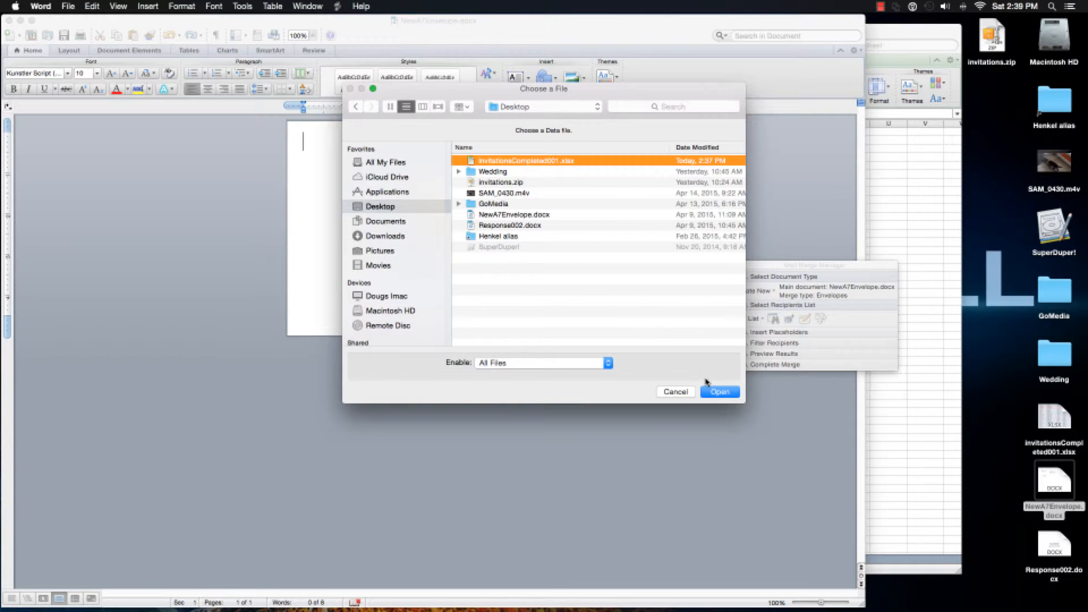
click(718, 393)
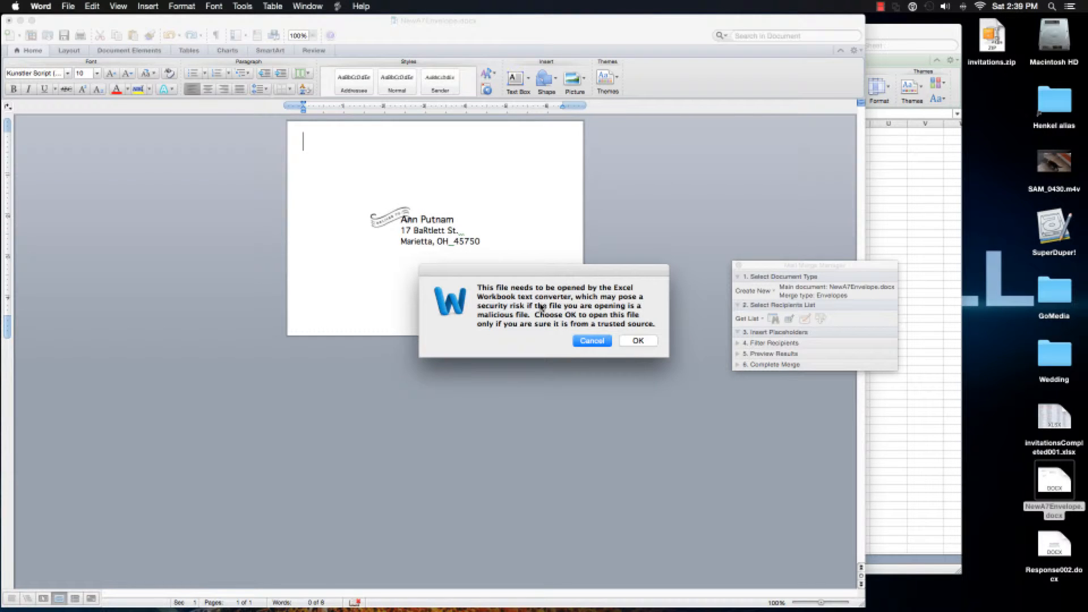
click(632, 341)
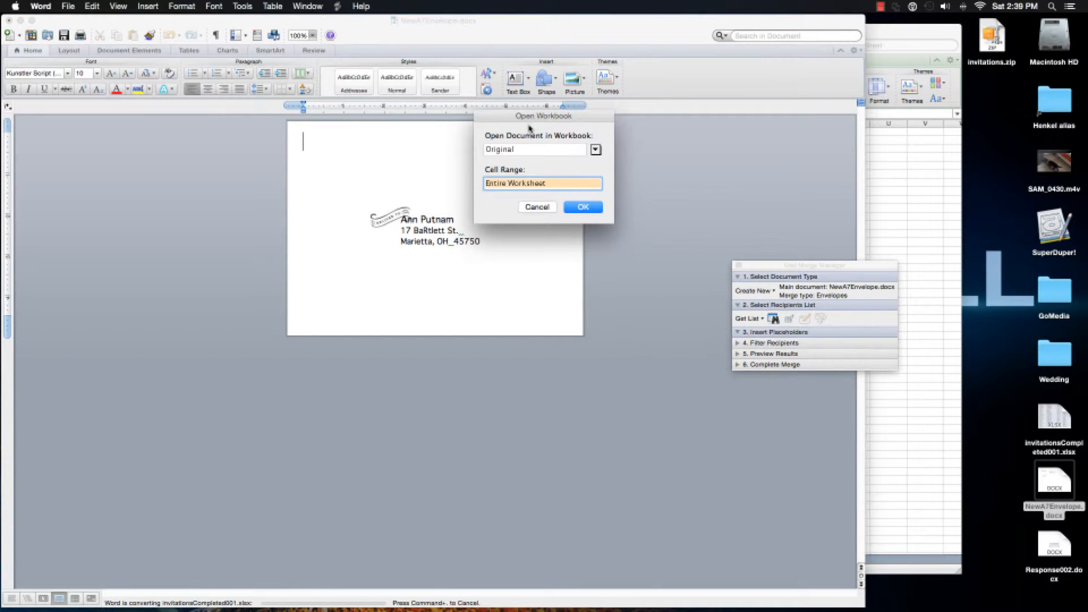
Load the entire TestMerge worksheet as the recipient list and move the Mail Merge Manager closer to the envelope
drag(530, 128, 570, 228)
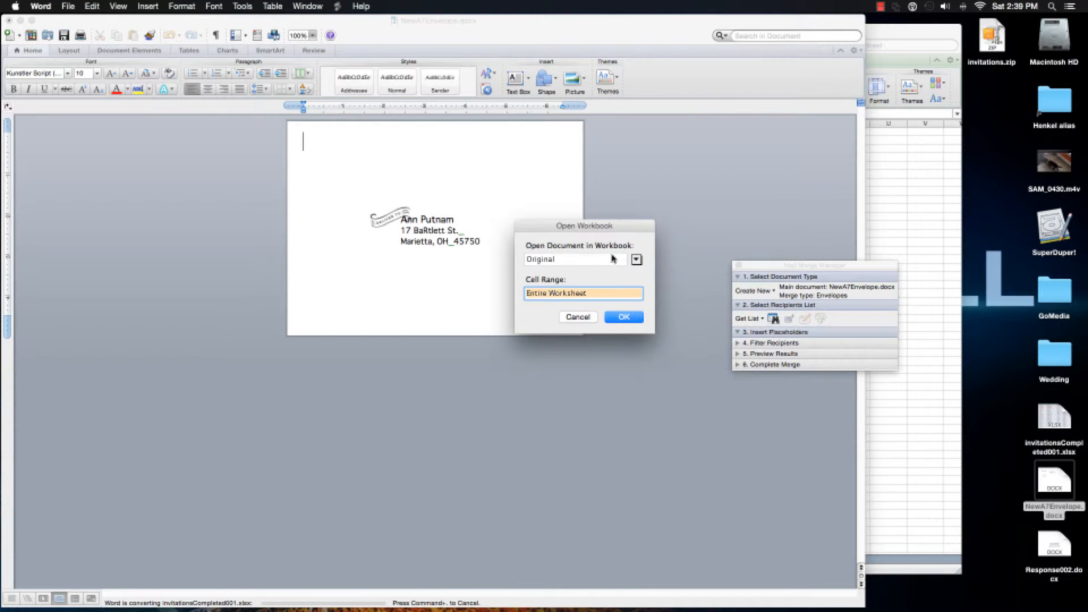
click(637, 259)
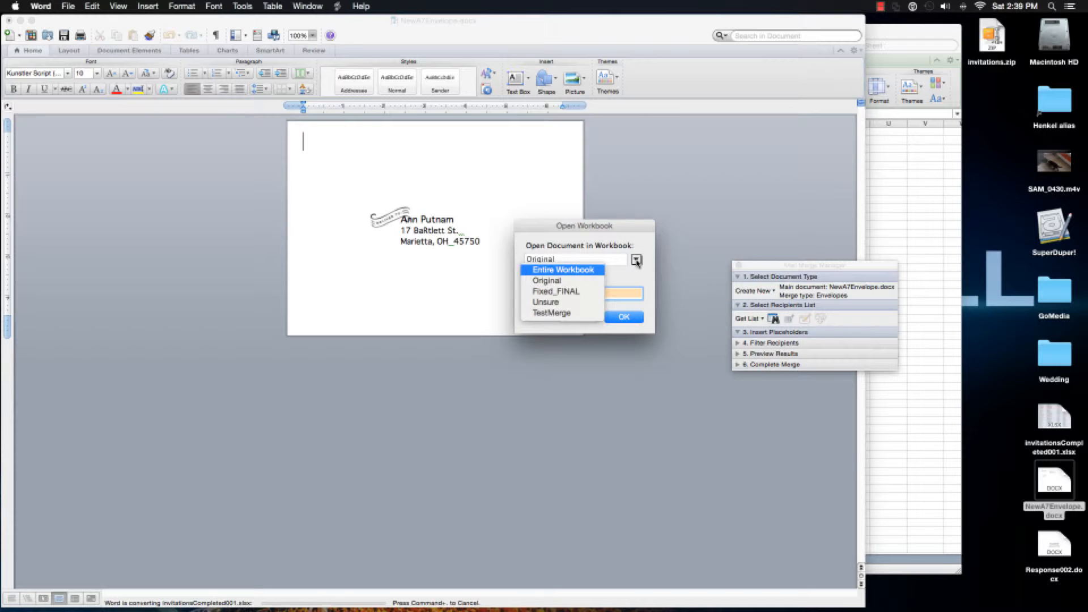
click(571, 316)
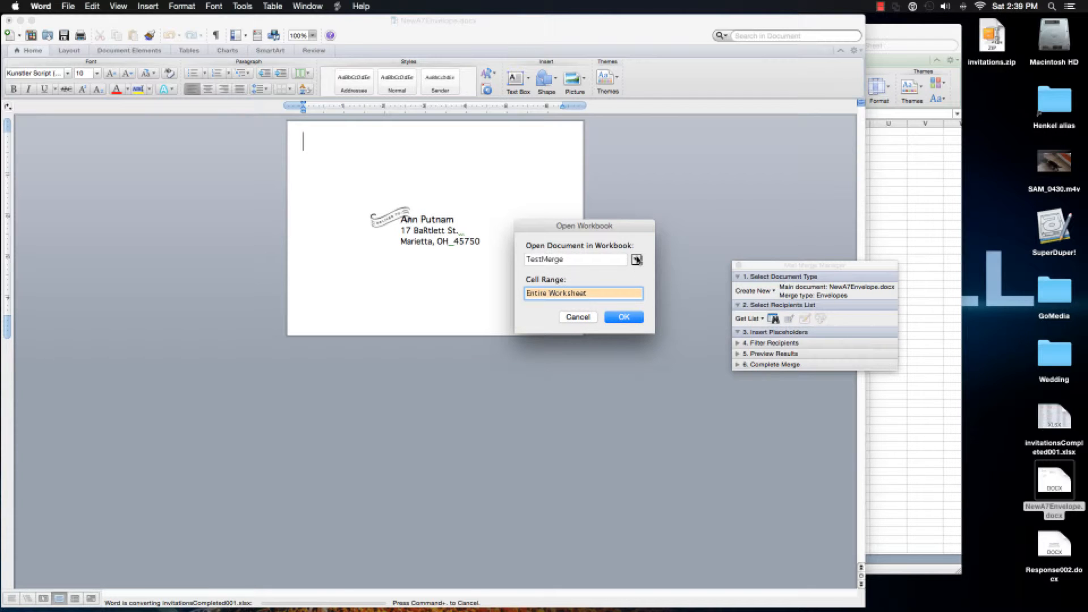
click(624, 318)
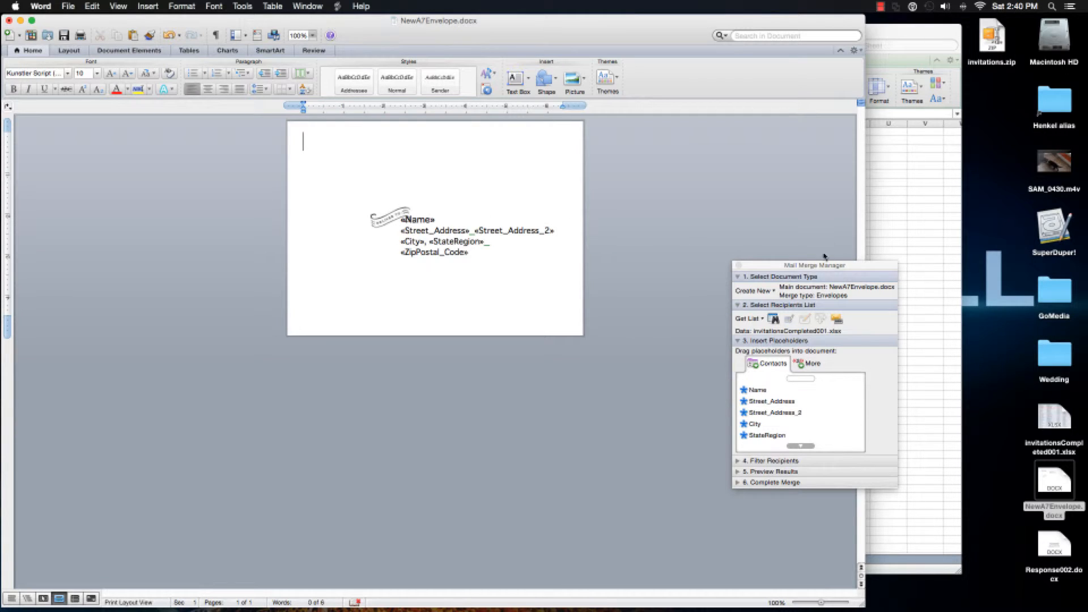
drag(777, 267, 674, 193)
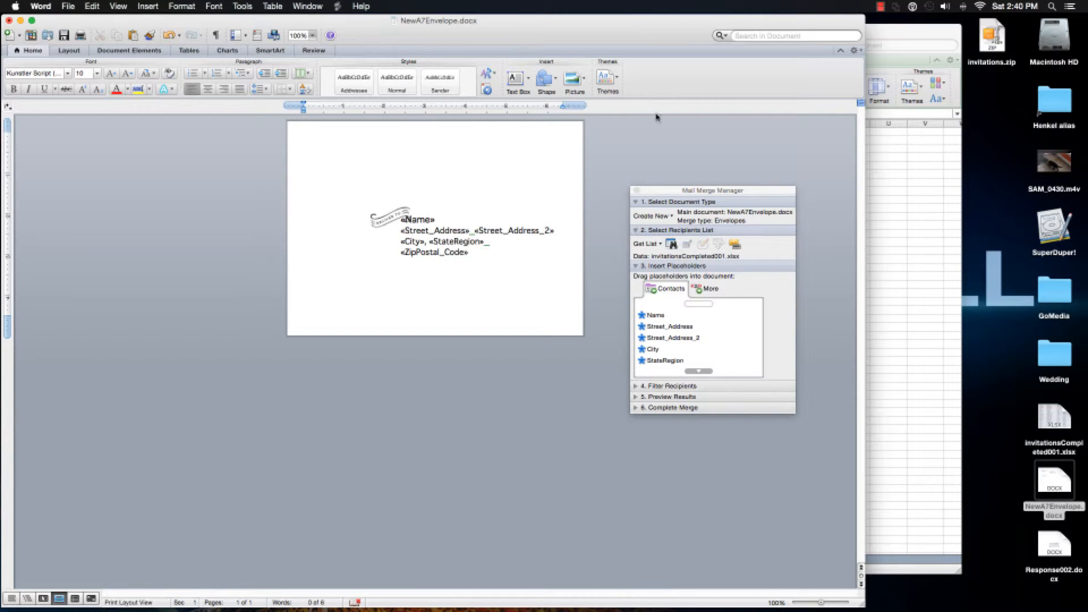
click(672, 245)
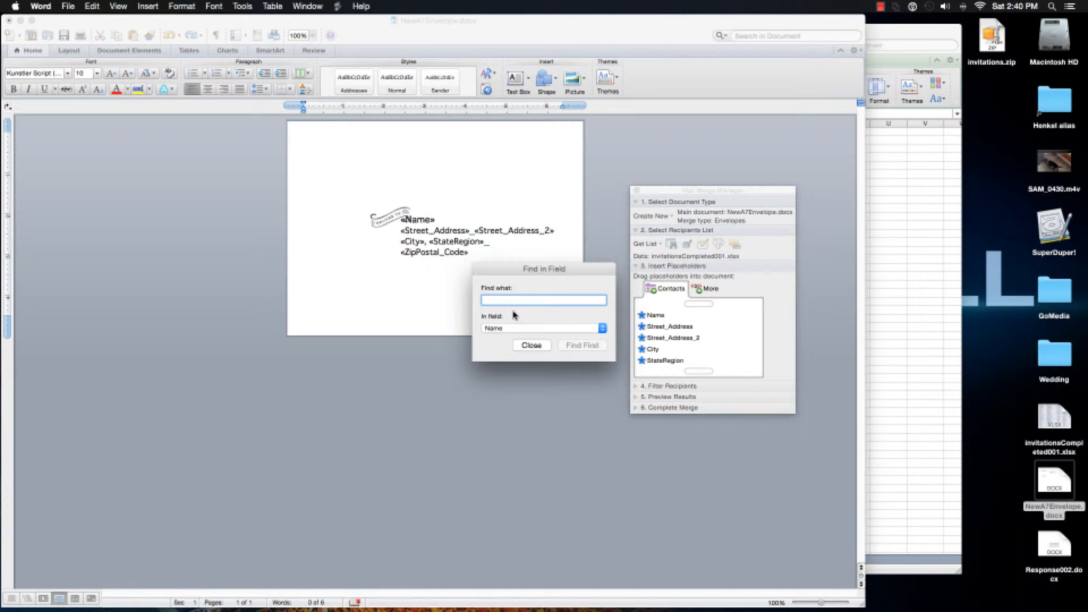
click(531, 345)
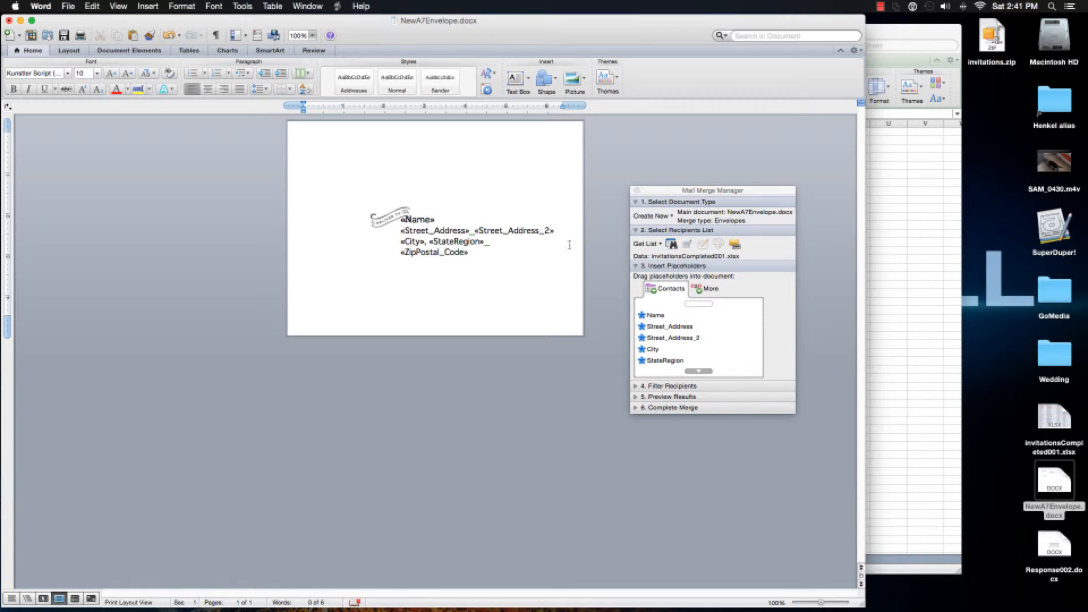
click(643, 339)
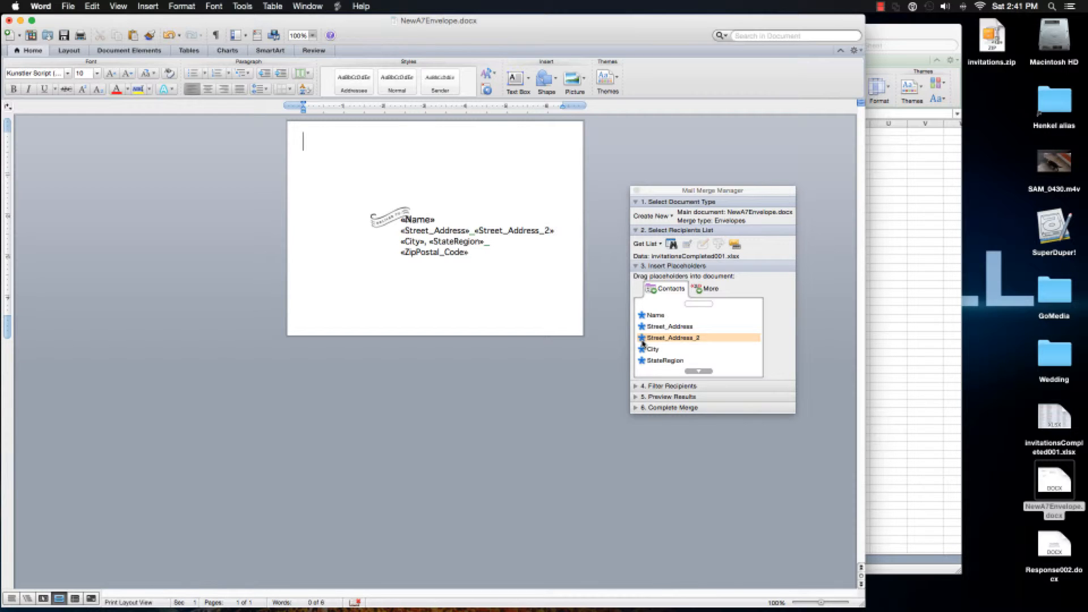
click(656, 327)
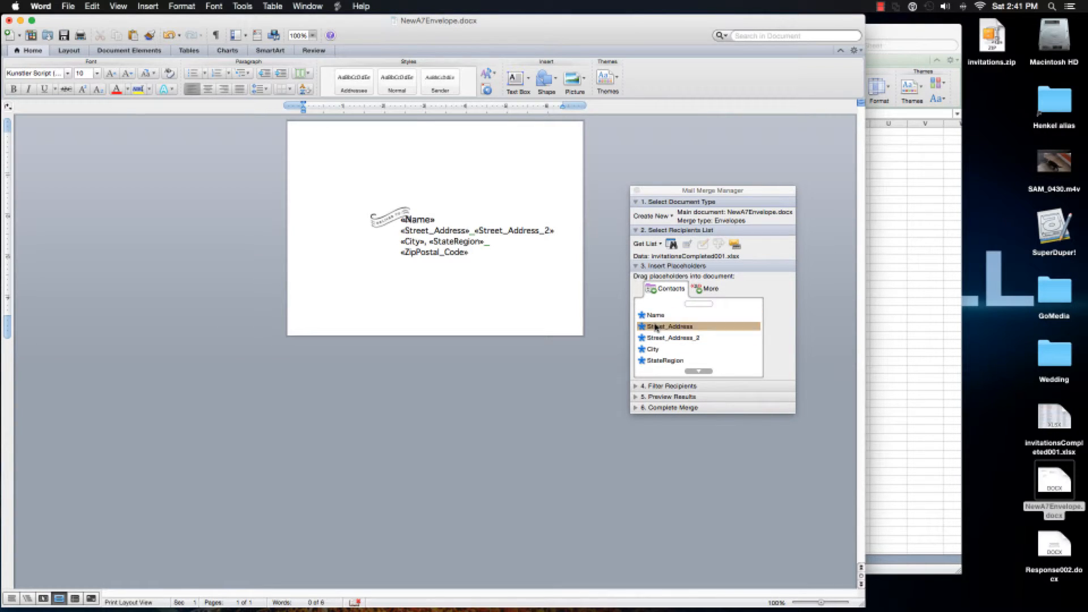
click(657, 338)
click(657, 352)
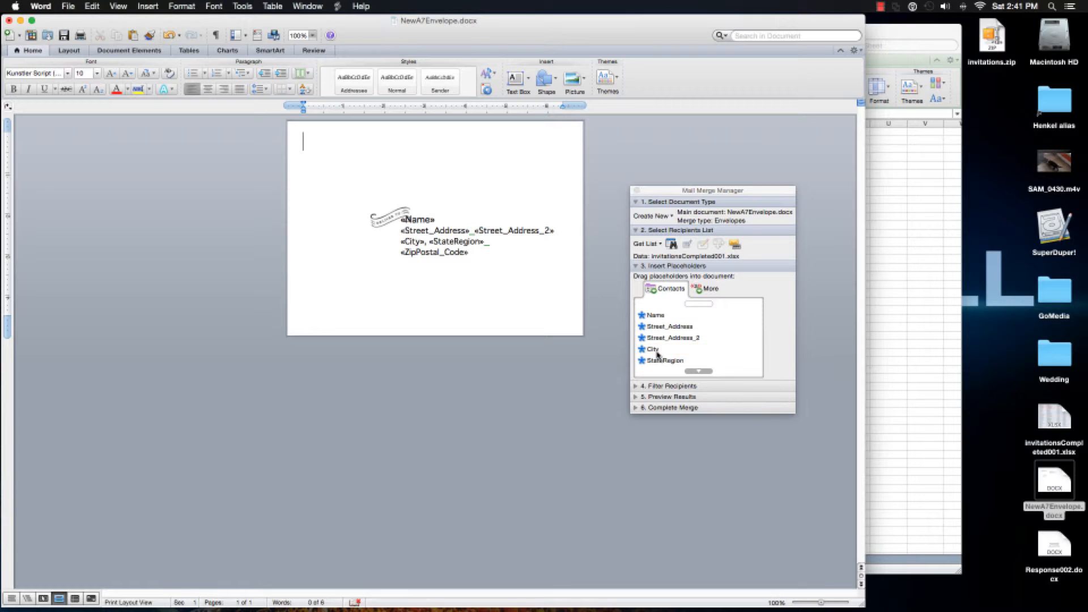
click(658, 362)
click(660, 331)
click(671, 330)
Move the address placeholder frame slightly down on the envelope, away from the banner picture
click(400, 220)
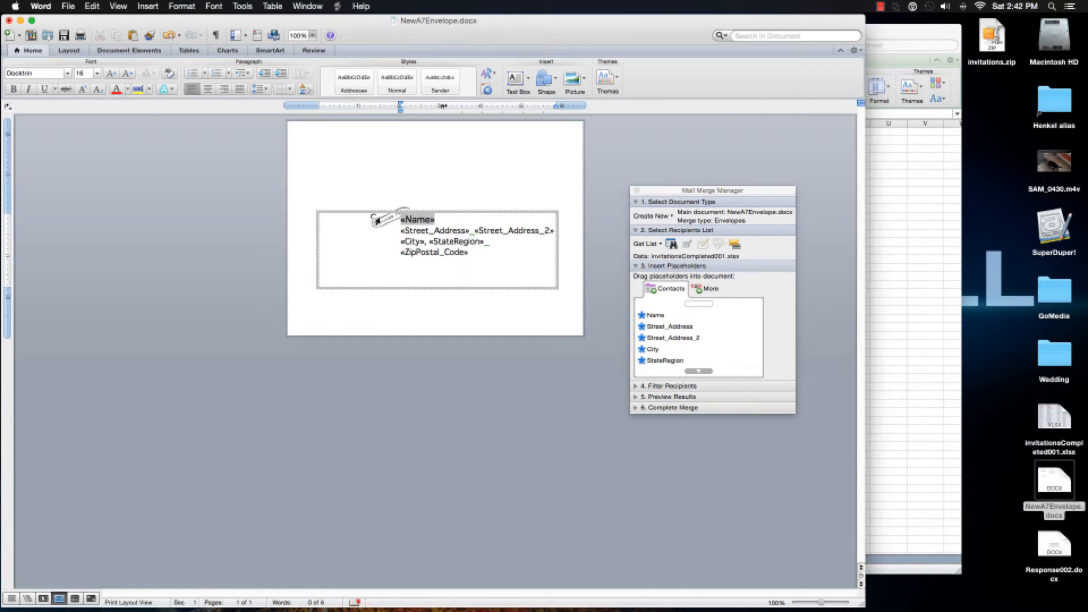
click(448, 211)
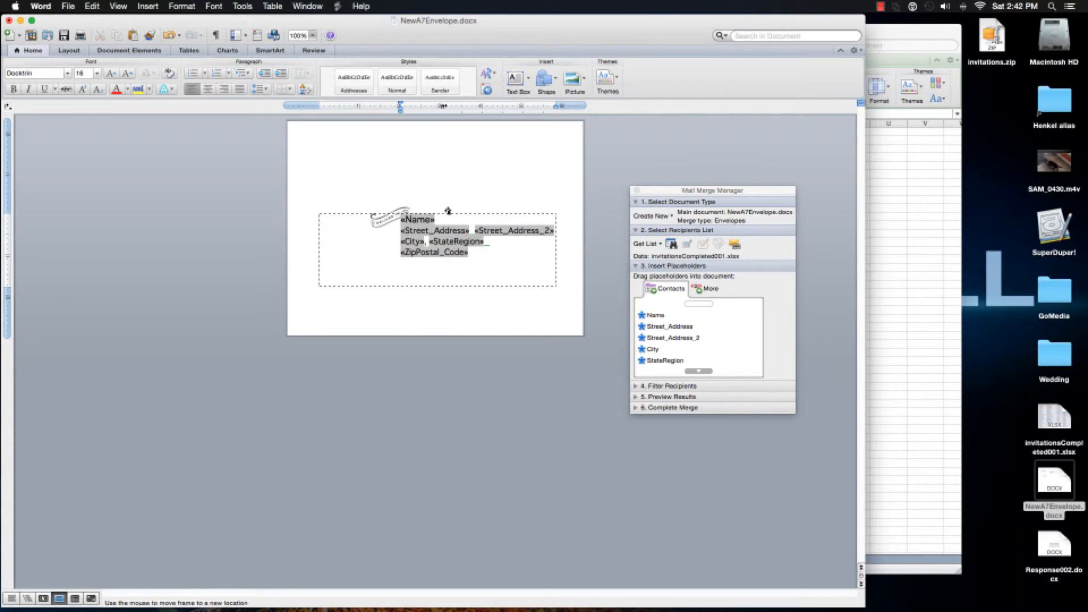
drag(448, 211, 447, 220)
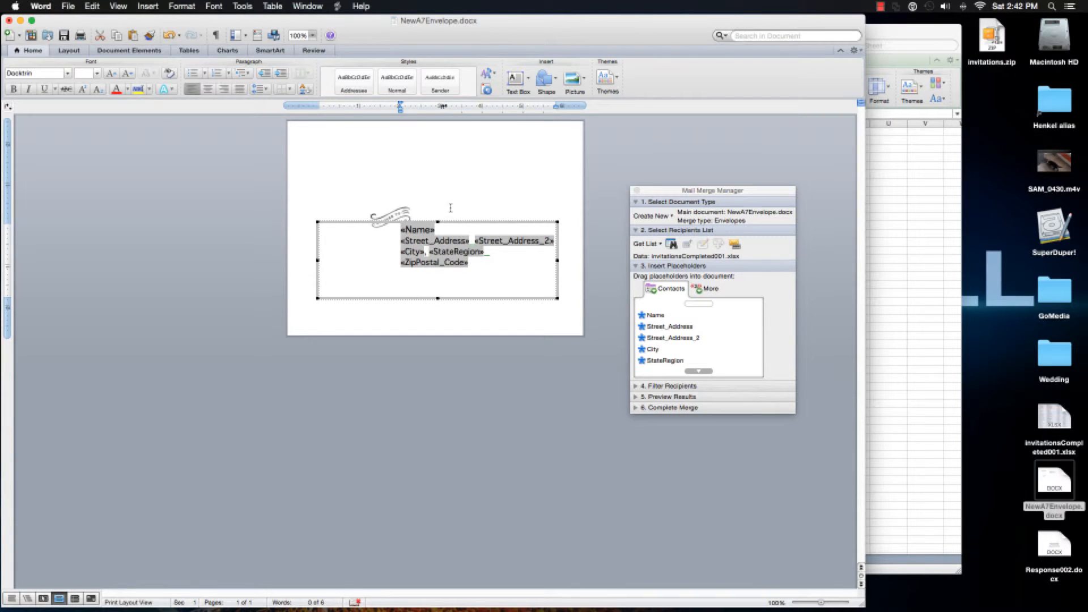
click(451, 208)
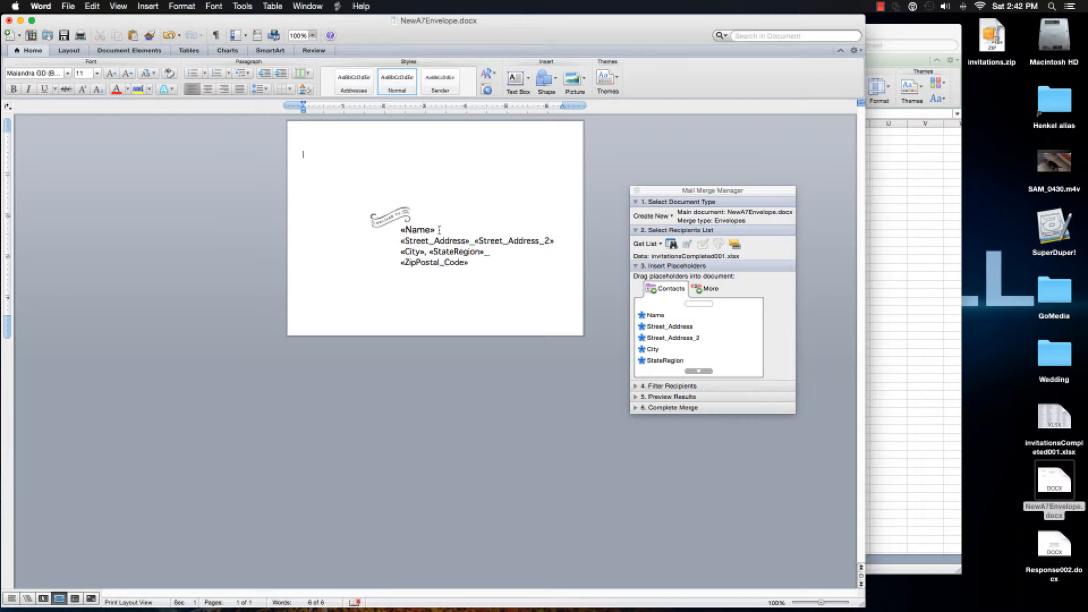
Shift the address frame slightly left on the envelope, and nudge the banner picture left and slightly down to match
click(475, 240)
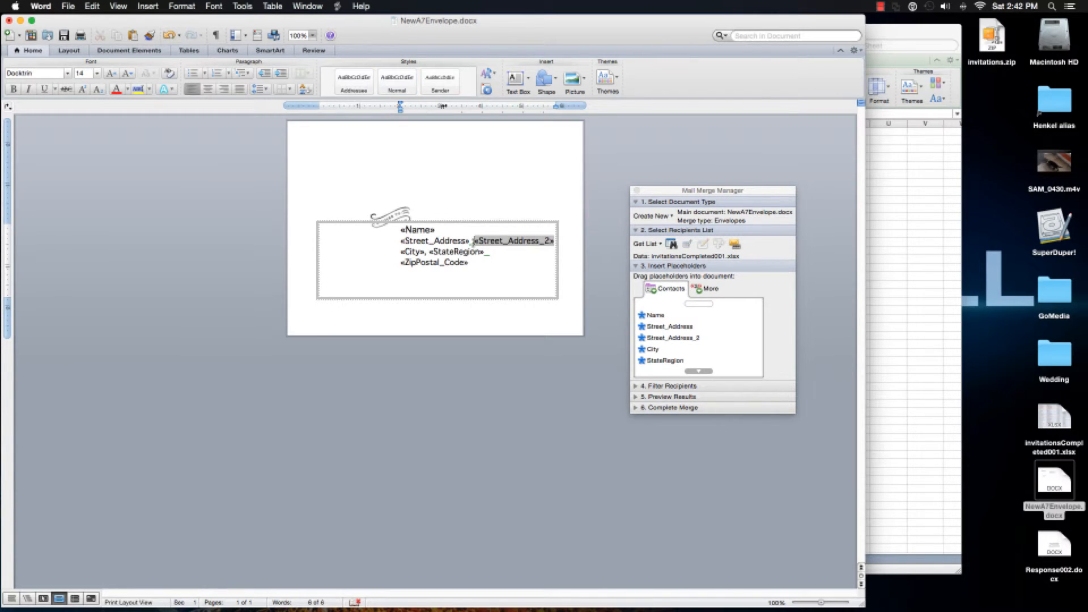
click(454, 222)
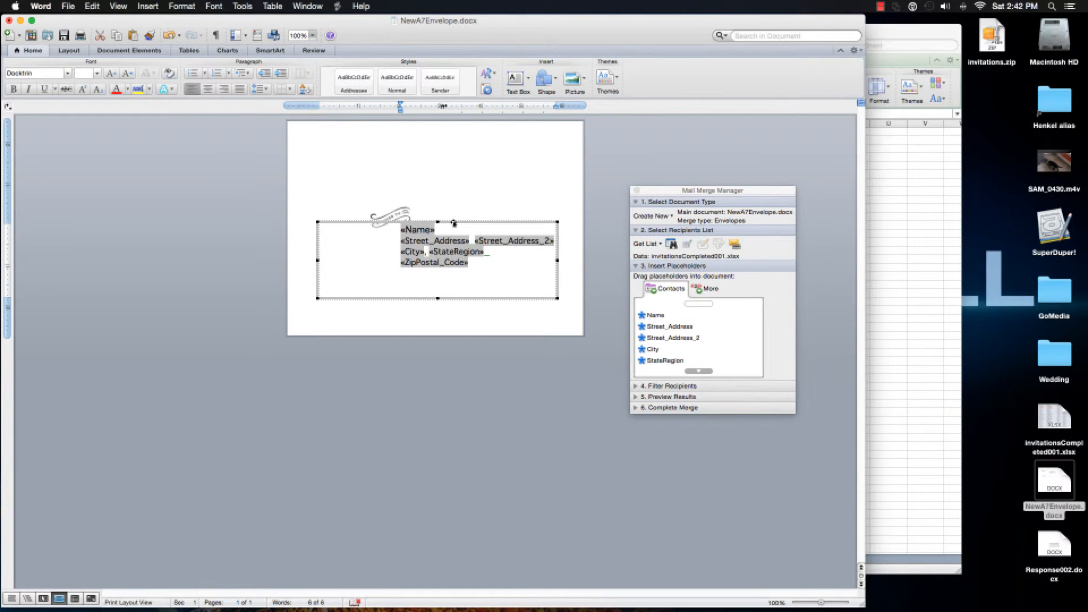
click(454, 222)
click(454, 222)
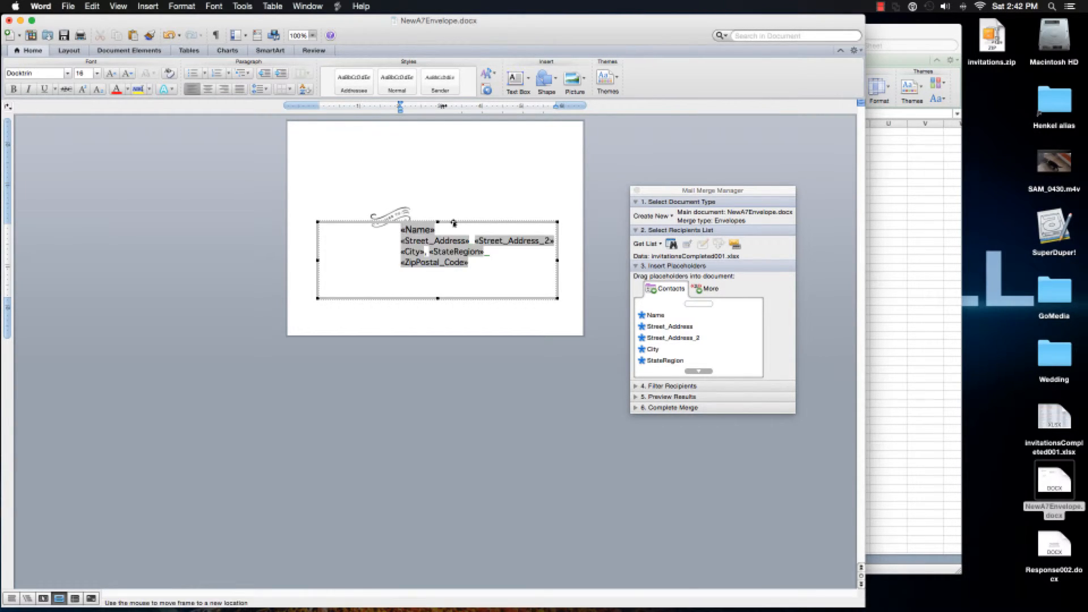
drag(454, 222, 444, 223)
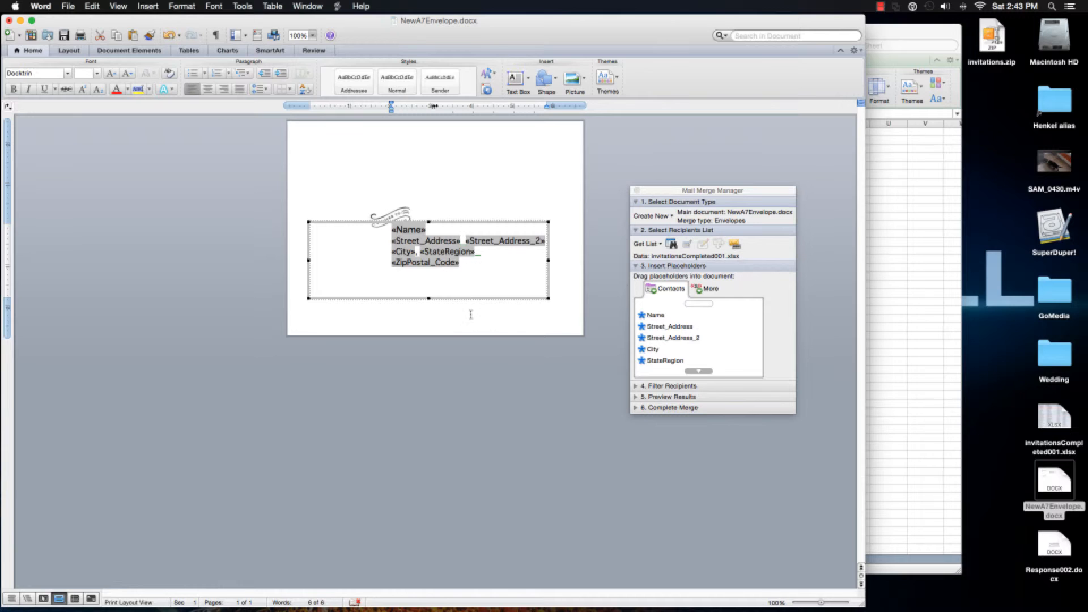
click(404, 207)
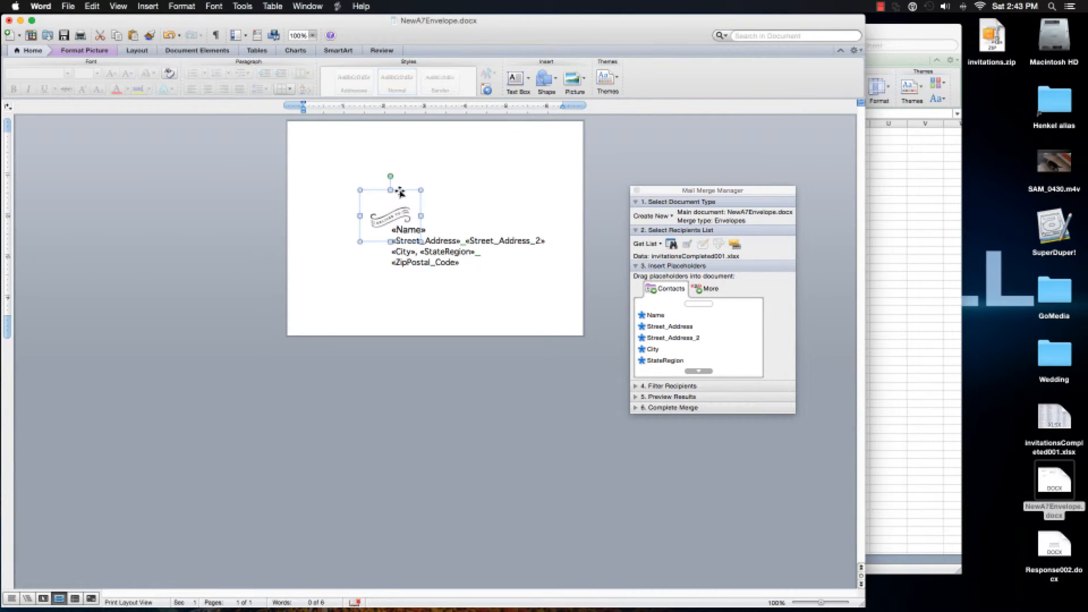
drag(397, 193, 390, 195)
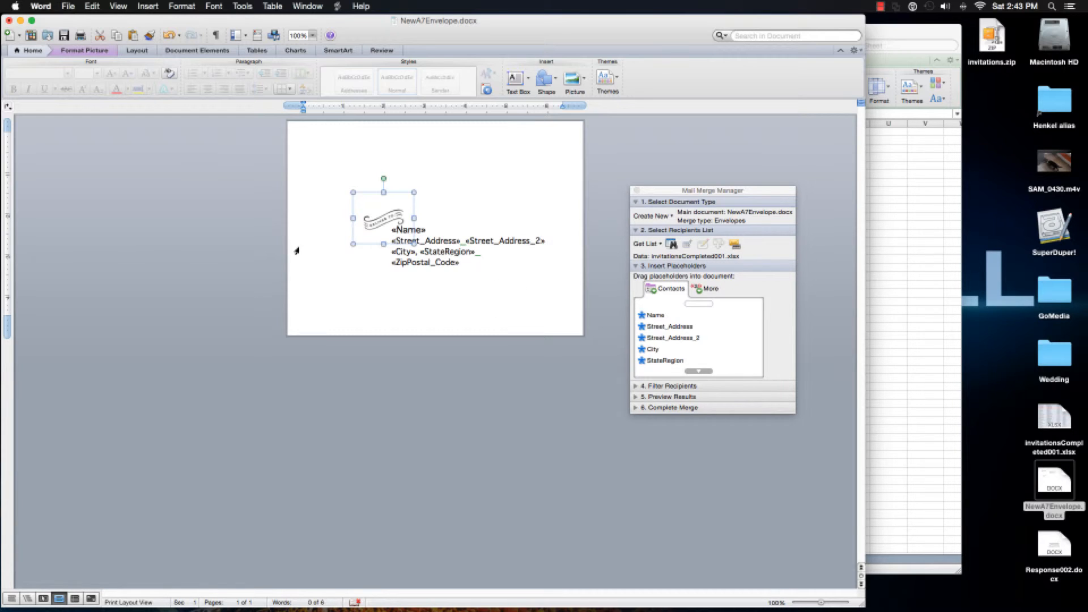
Compare the envelope's address placeholders with the columns of the TestMerge worksheet in Excel, and return to the envelope in Word
click(447, 243)
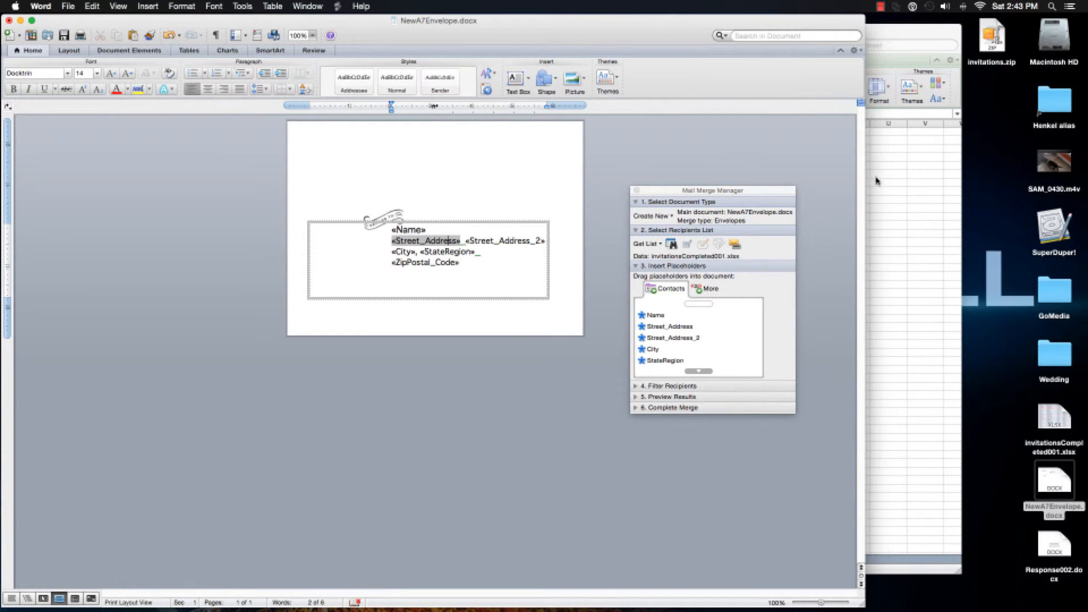
click(904, 35)
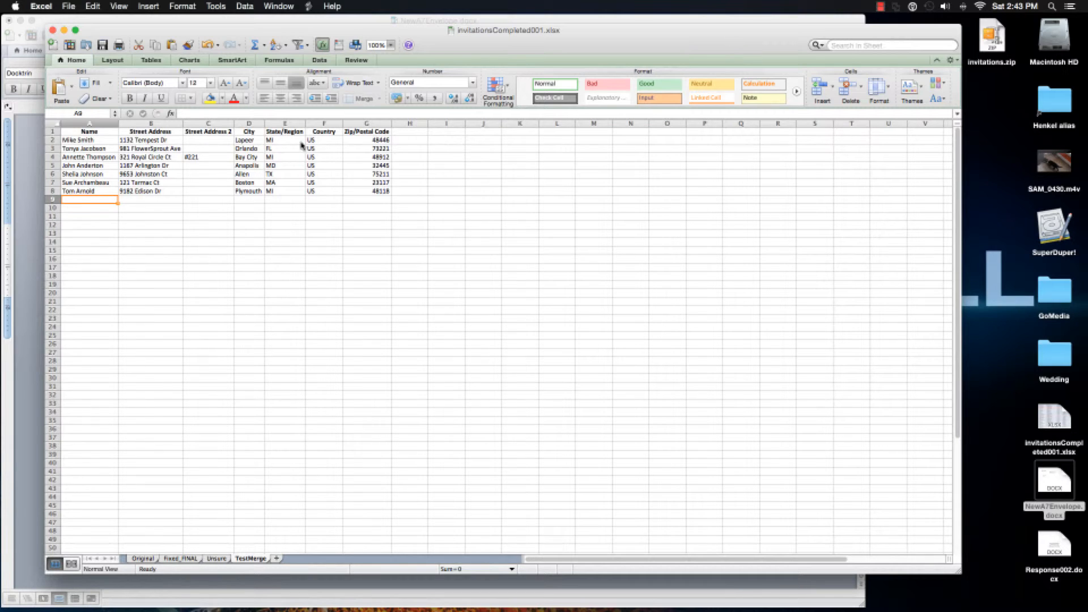
click(385, 21)
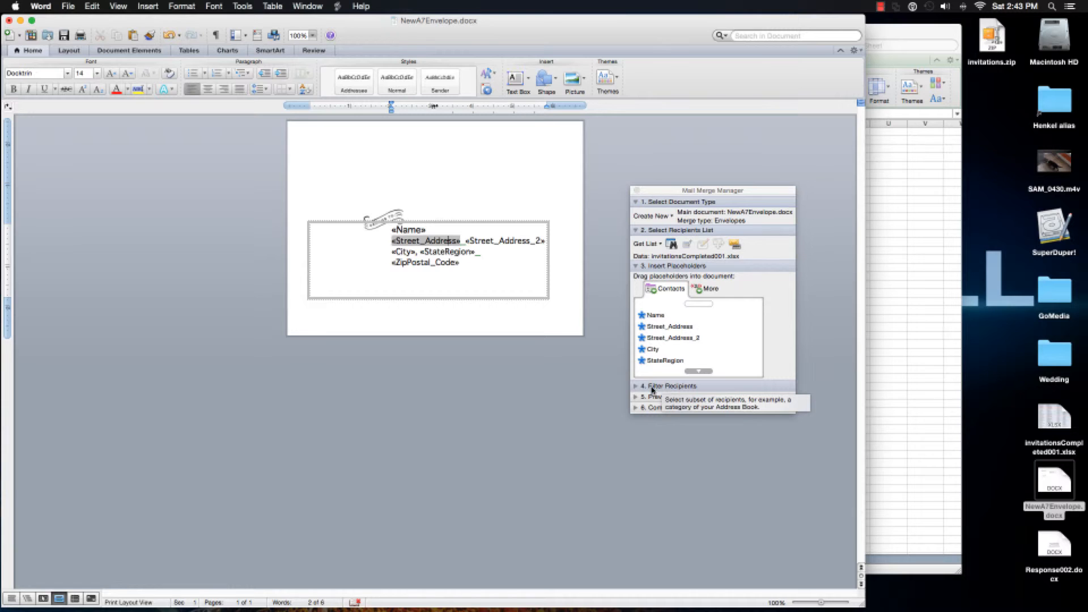
Collapse the Insert Placeholders, Select Recipients List and Select Document Type sections of the Mail Merge Manager
click(638, 268)
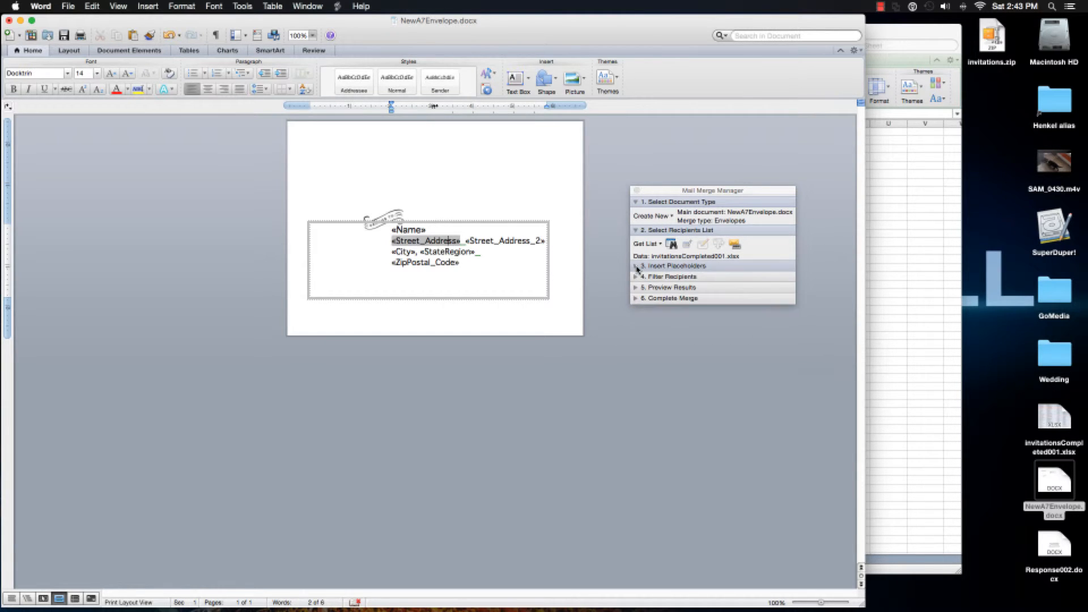
click(636, 231)
click(636, 201)
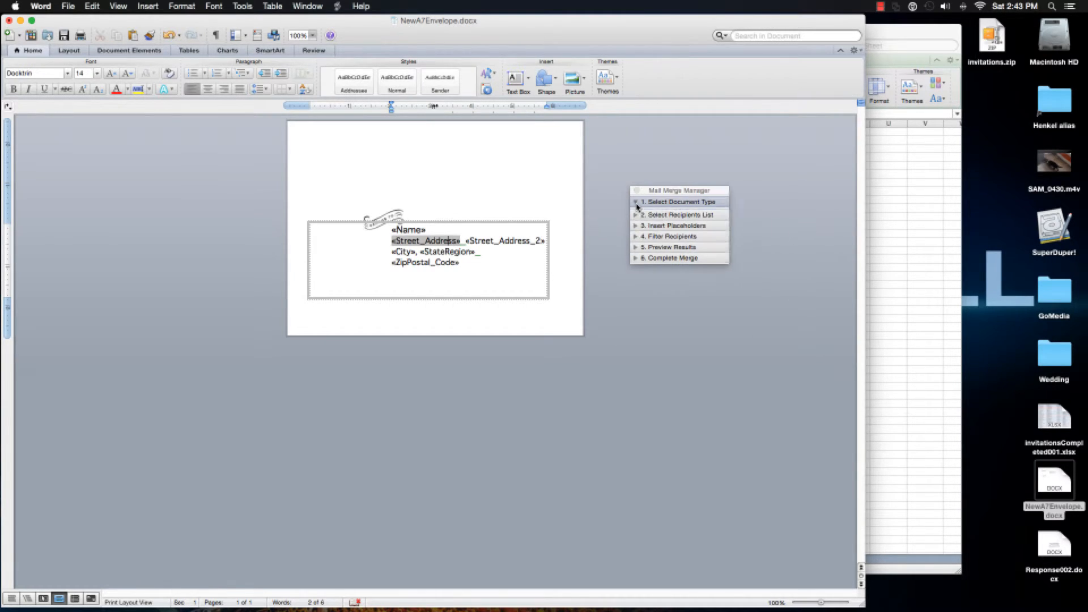
Inspect the recipient filter options, refusing Word access to the contacts, and leave without setting a filter
click(637, 234)
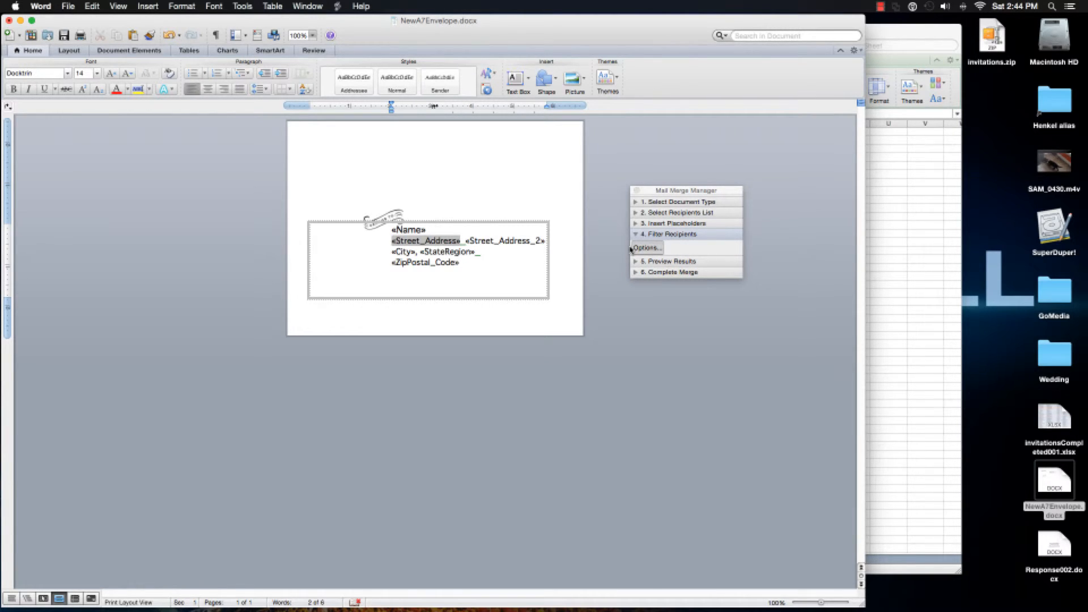
click(640, 248)
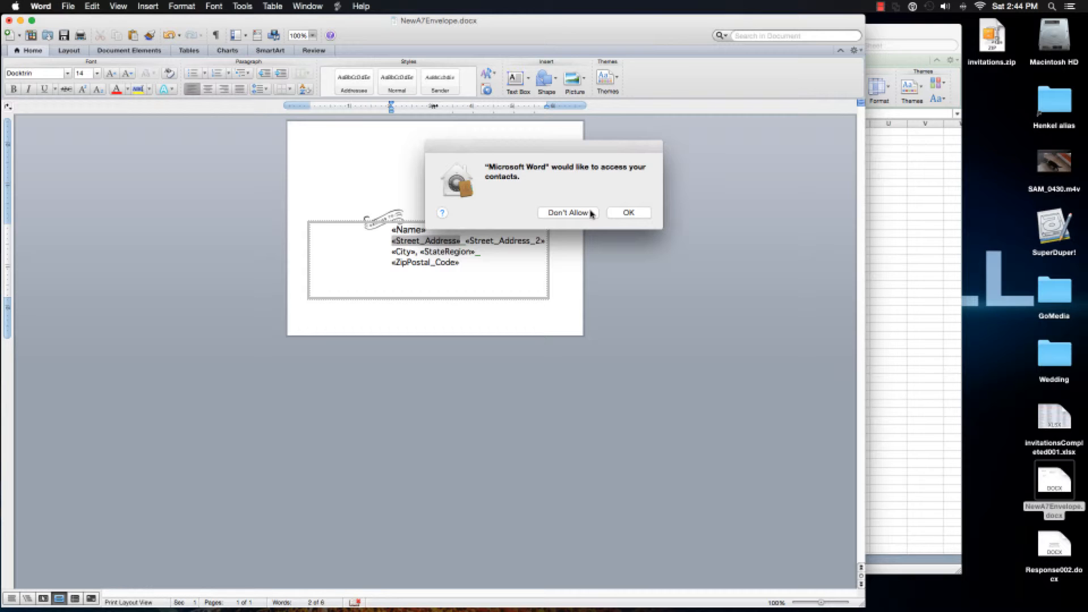
click(591, 213)
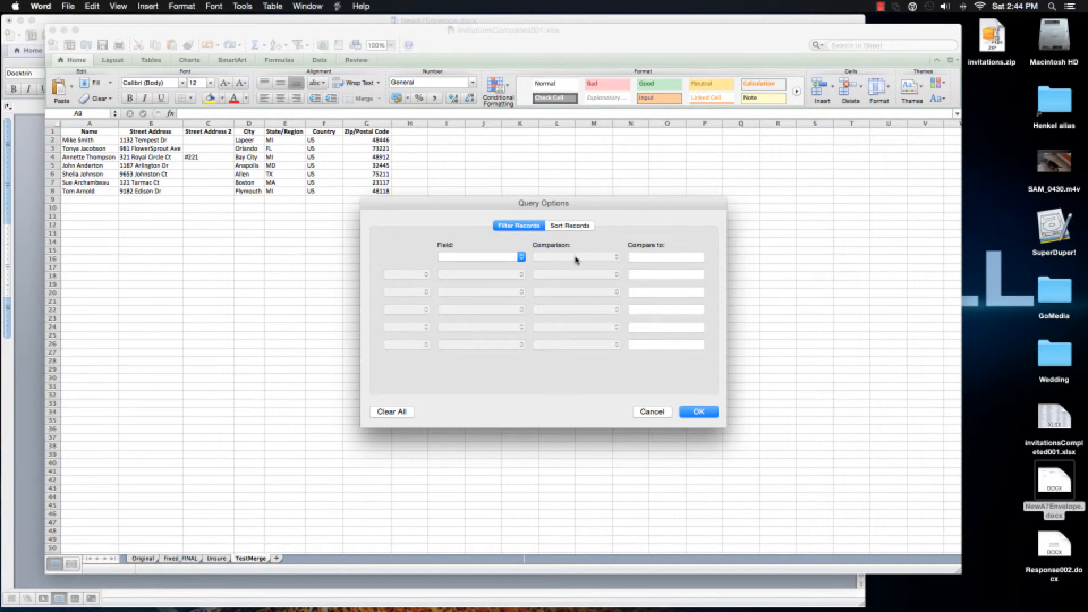
click(651, 411)
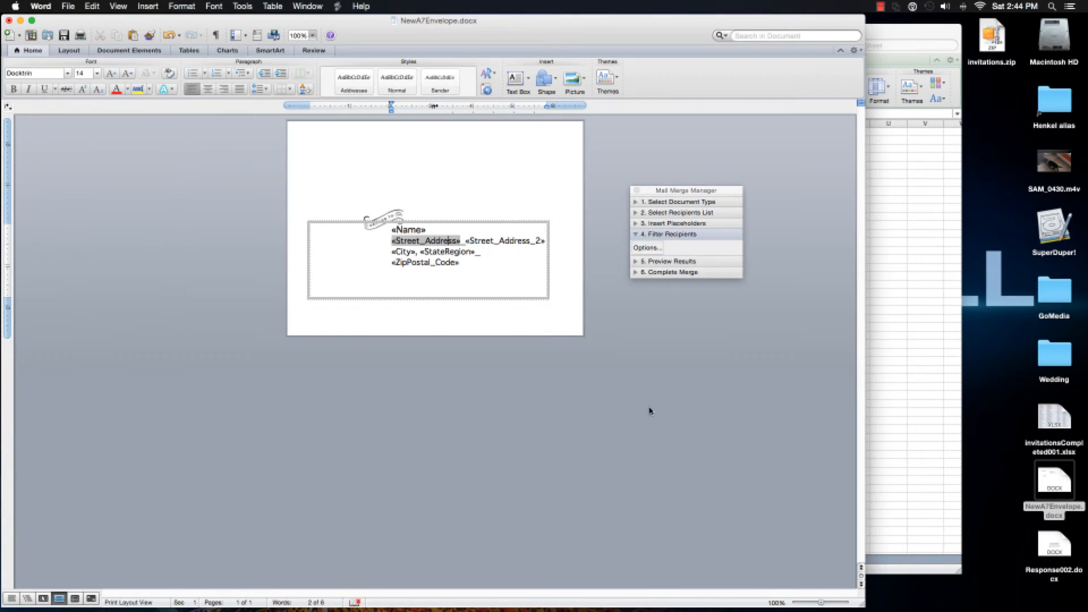
click(636, 235)
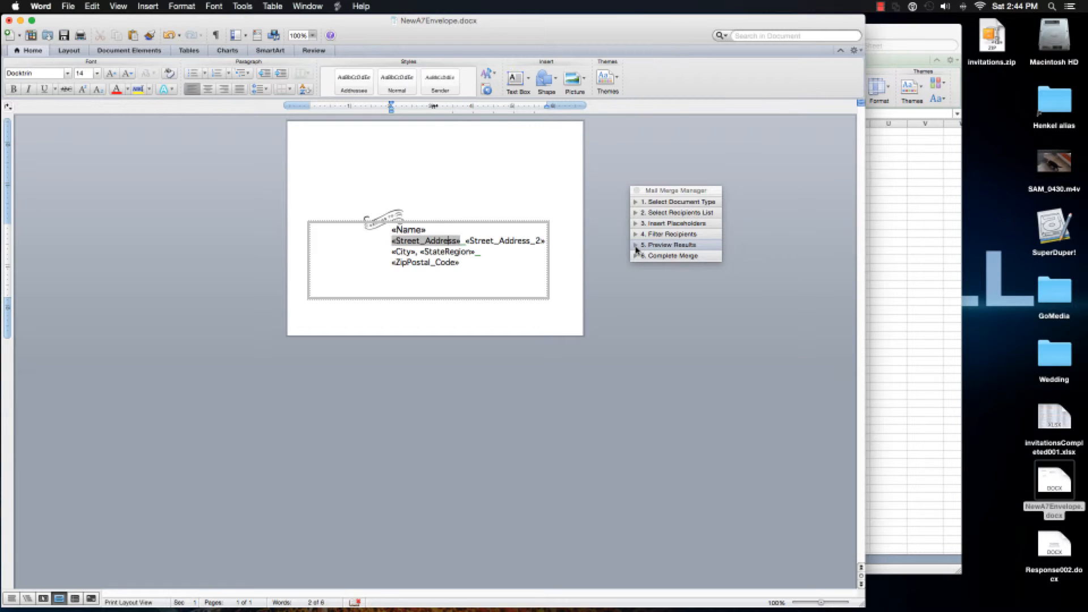
Preview the merge results by showing the merged recipient data in place of the envelope's placeholders
click(635, 246)
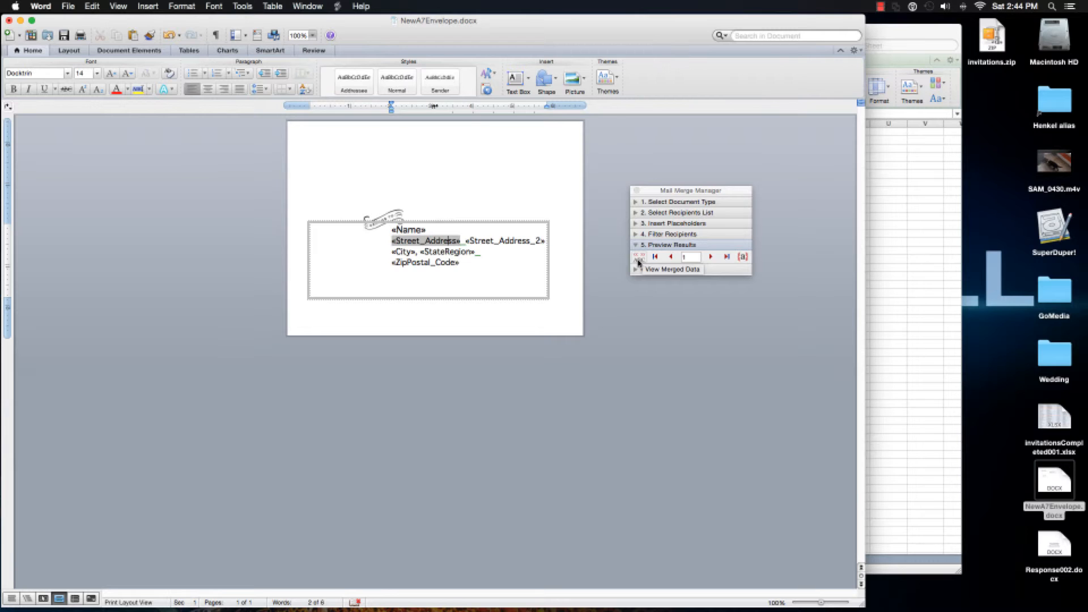
click(639, 259)
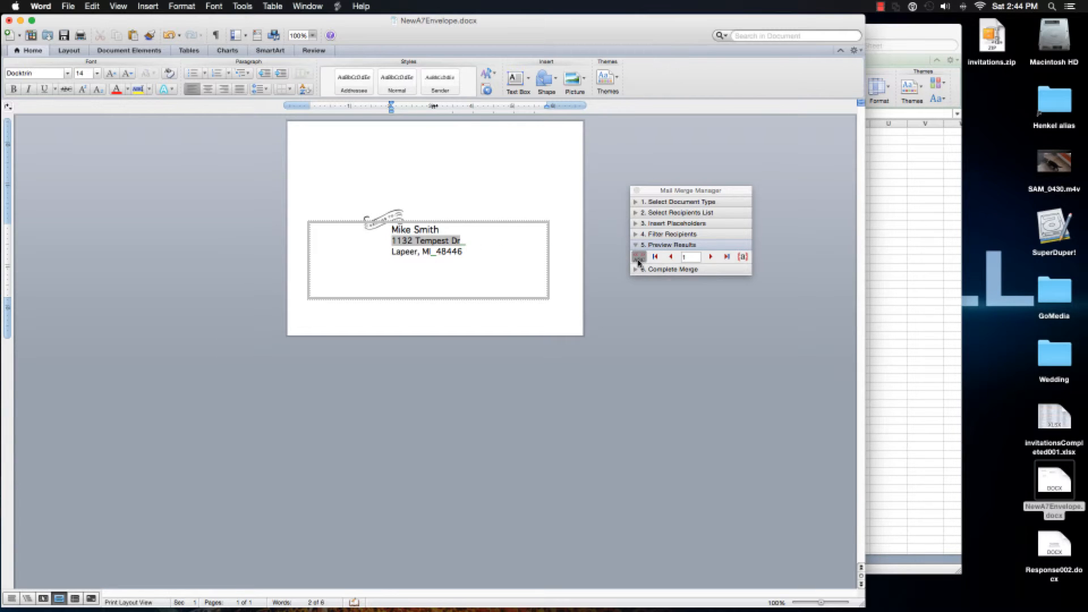
click(475, 239)
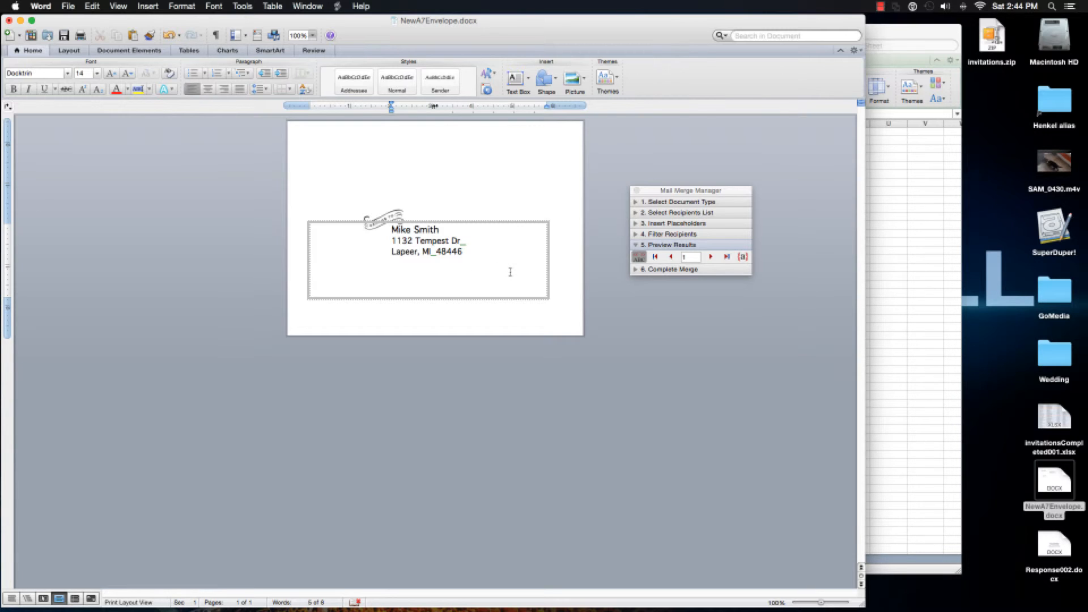
click(492, 180)
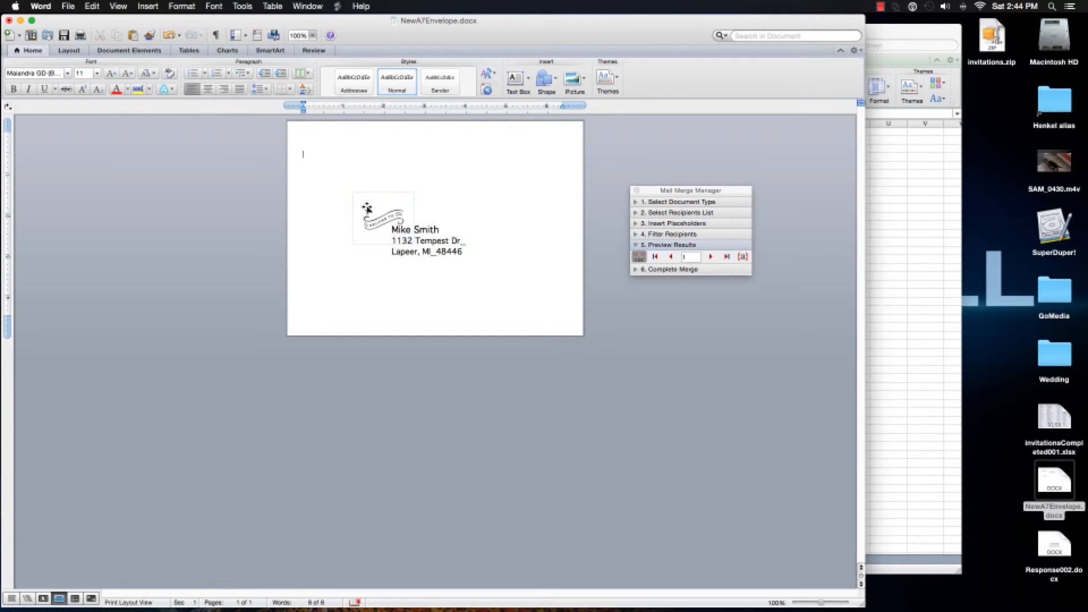
Move the merged address frame slightly farther down, below the banner picture
click(440, 230)
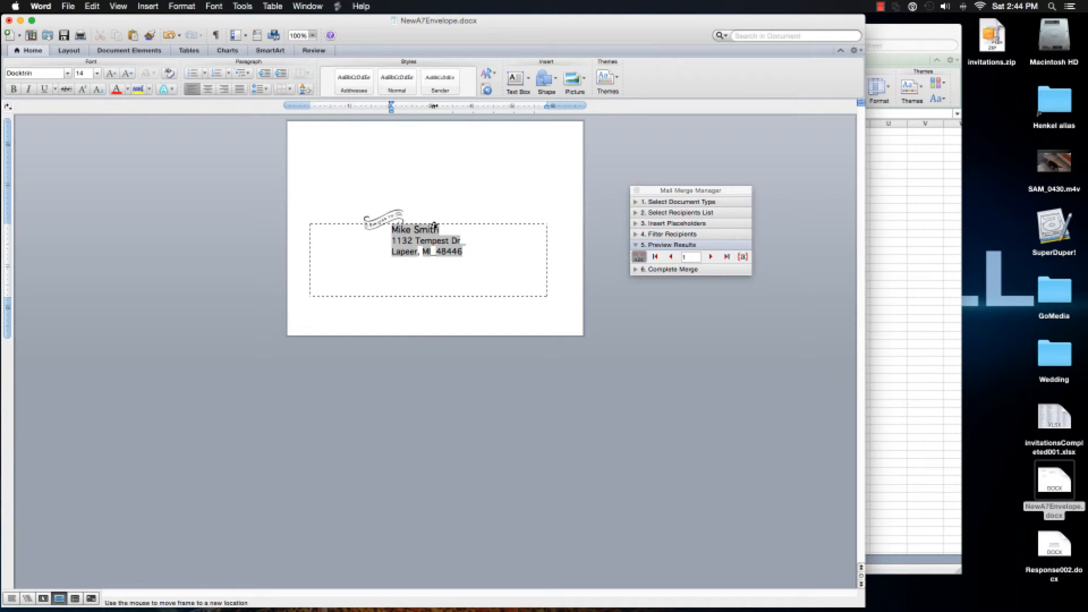
click(434, 224)
click(443, 205)
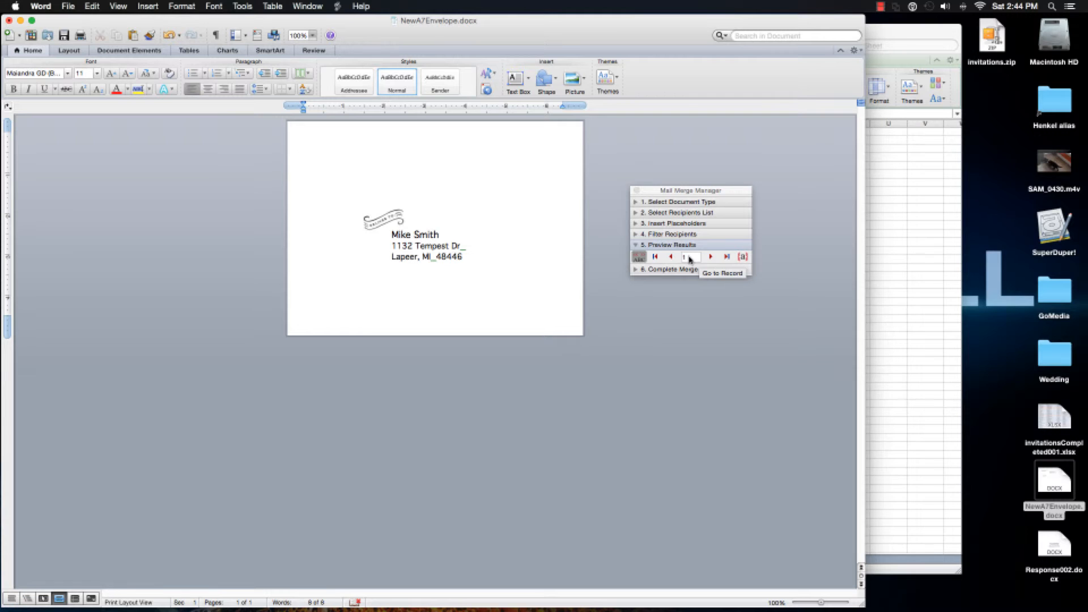
Step the merge preview forward to record 6, checking how each recipient's address fits on the envelope
click(712, 258)
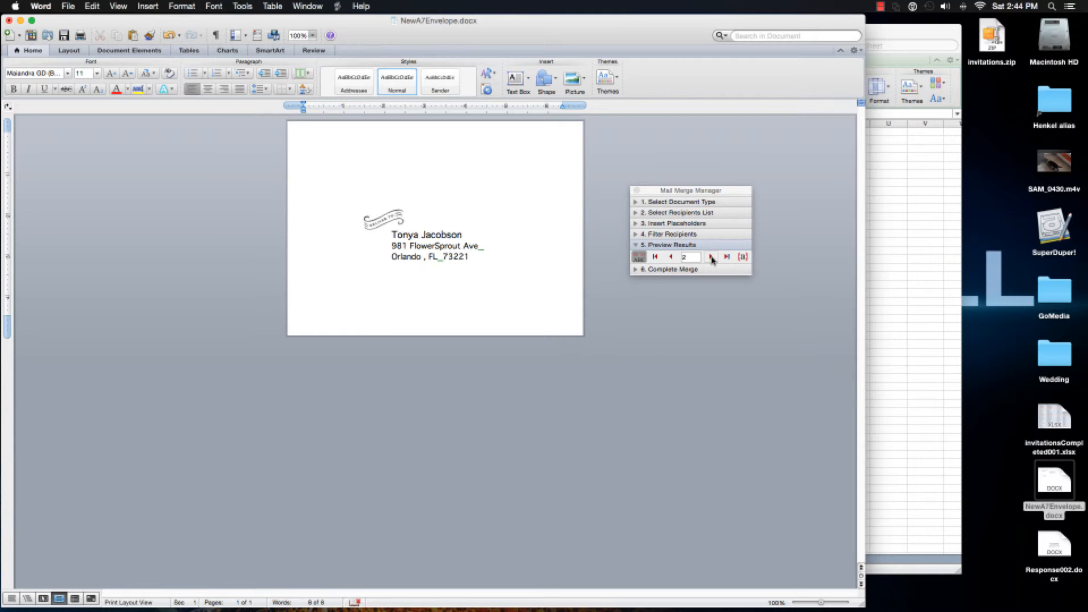
click(712, 259)
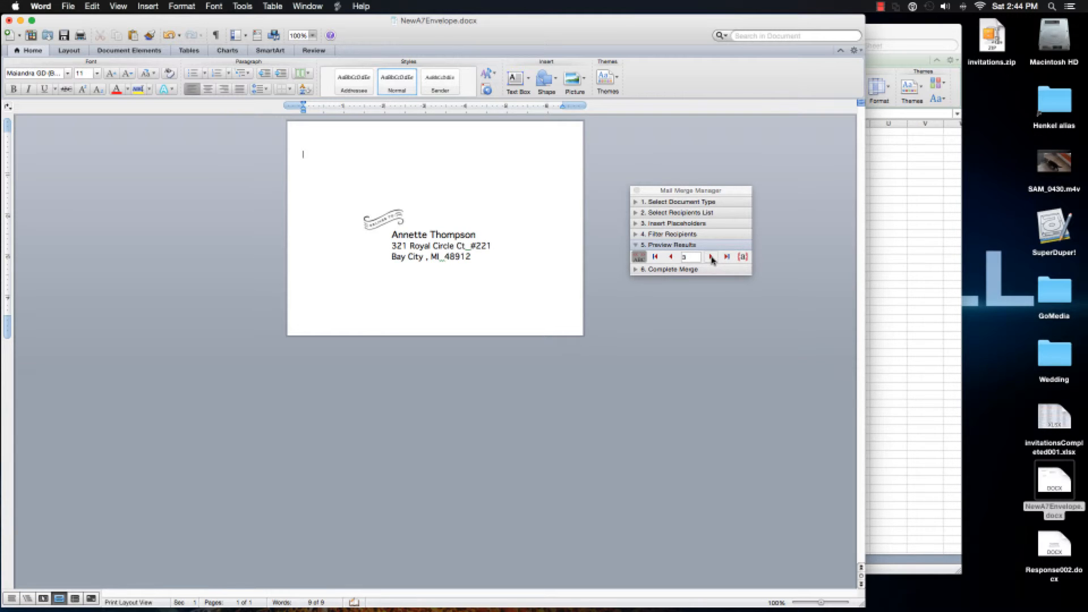
click(712, 258)
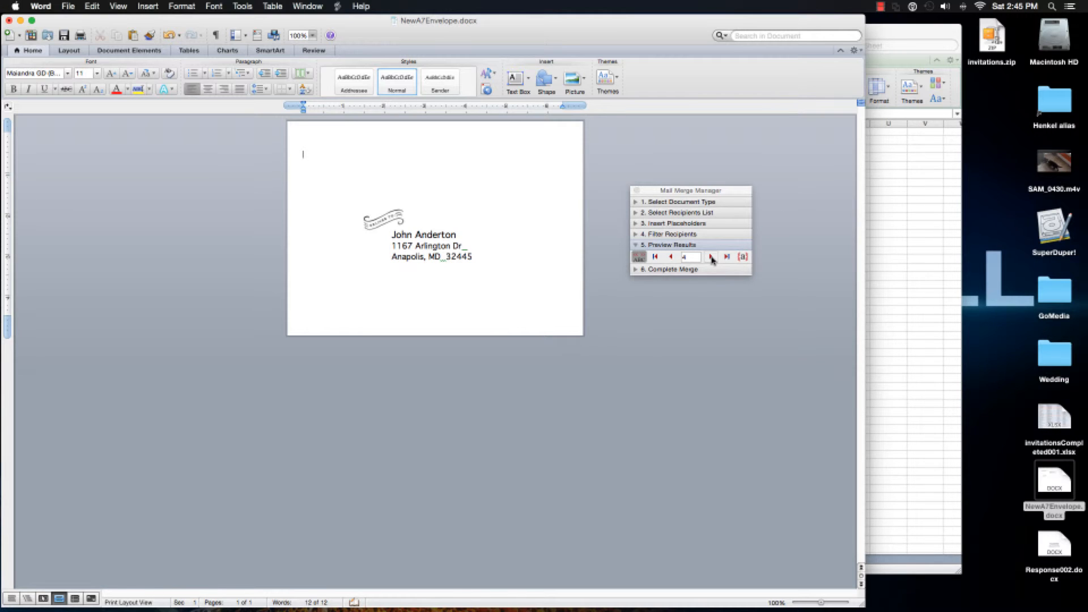
click(712, 259)
click(713, 258)
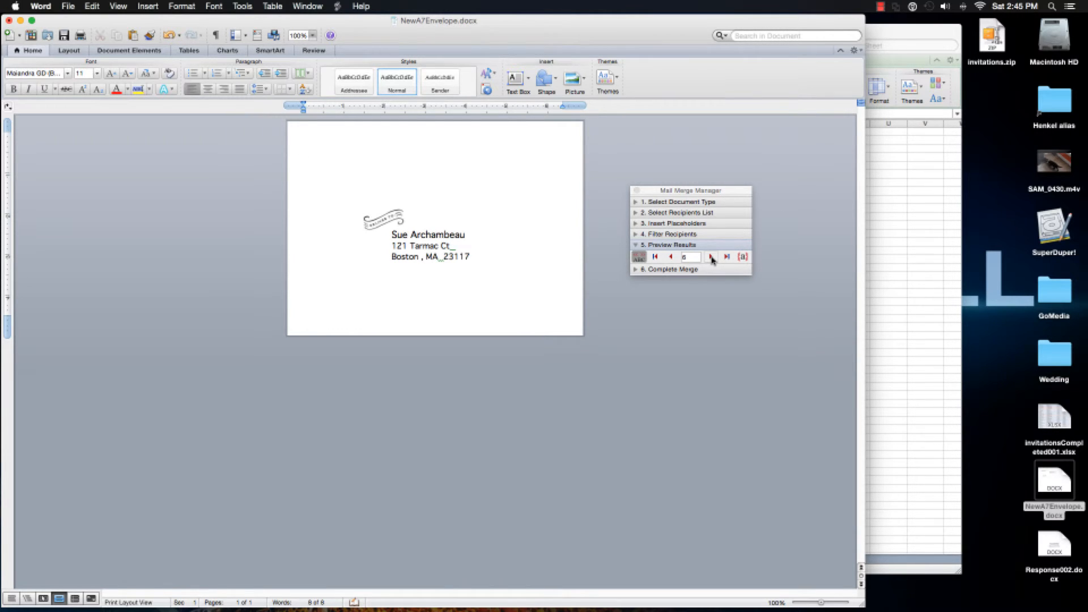
Advance the merge preview to record 7
click(712, 259)
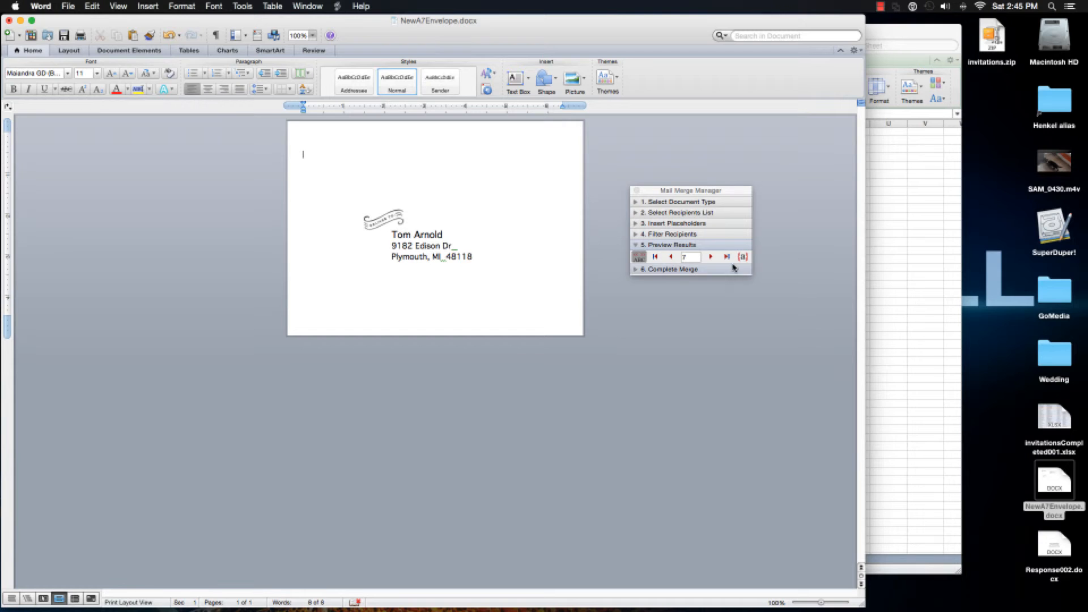
click(881, 6)
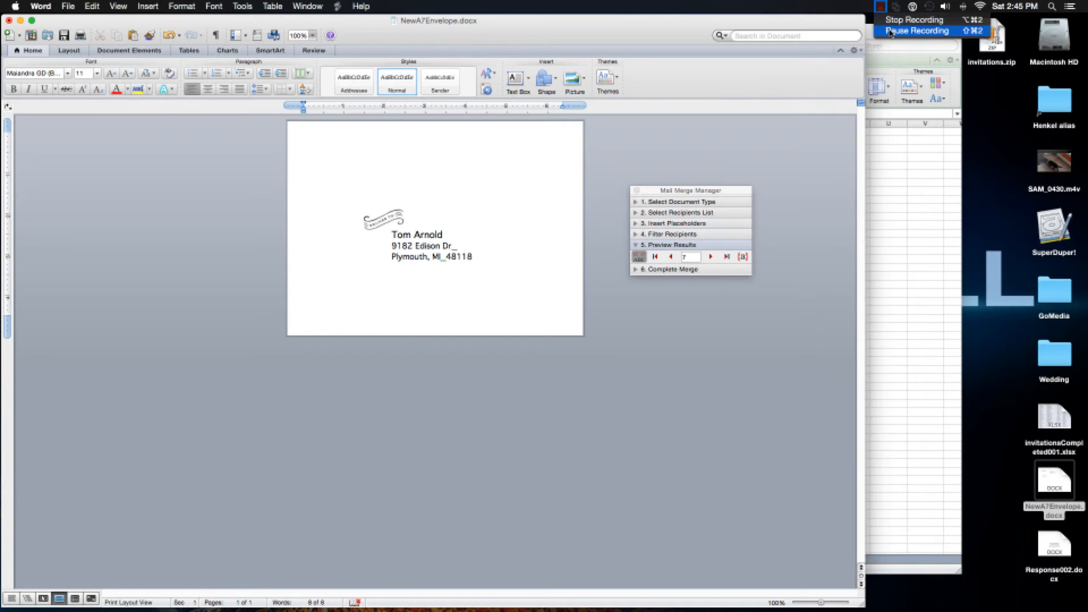
click(891, 31)
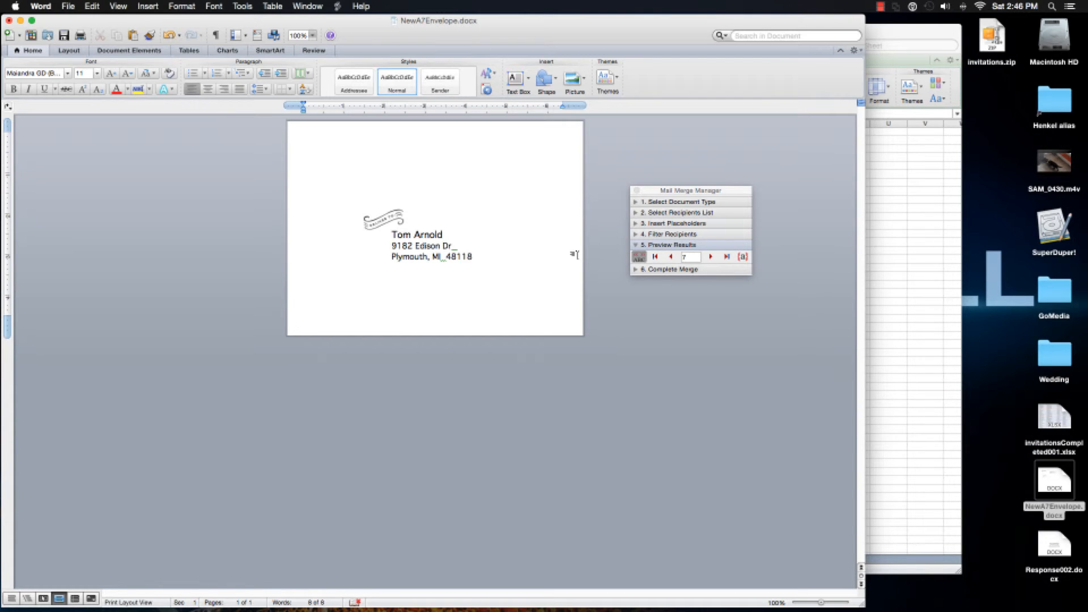
With the field codes shown, replace the underscores before the Street_Address_2 and ZipPostal_Code merge fields with spaces, and restore the normal view
click(742, 256)
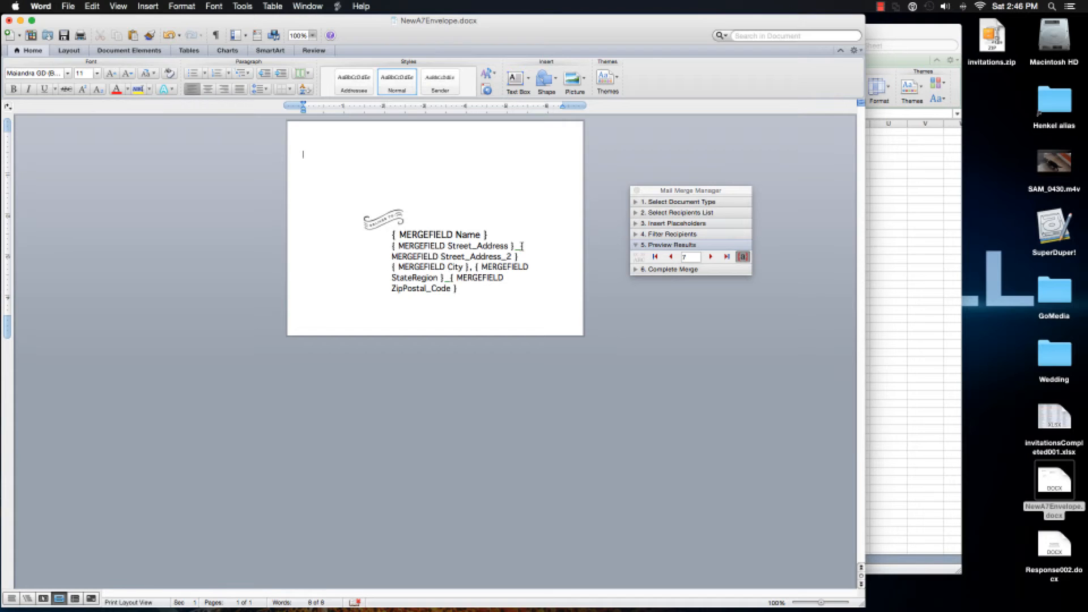
click(522, 246)
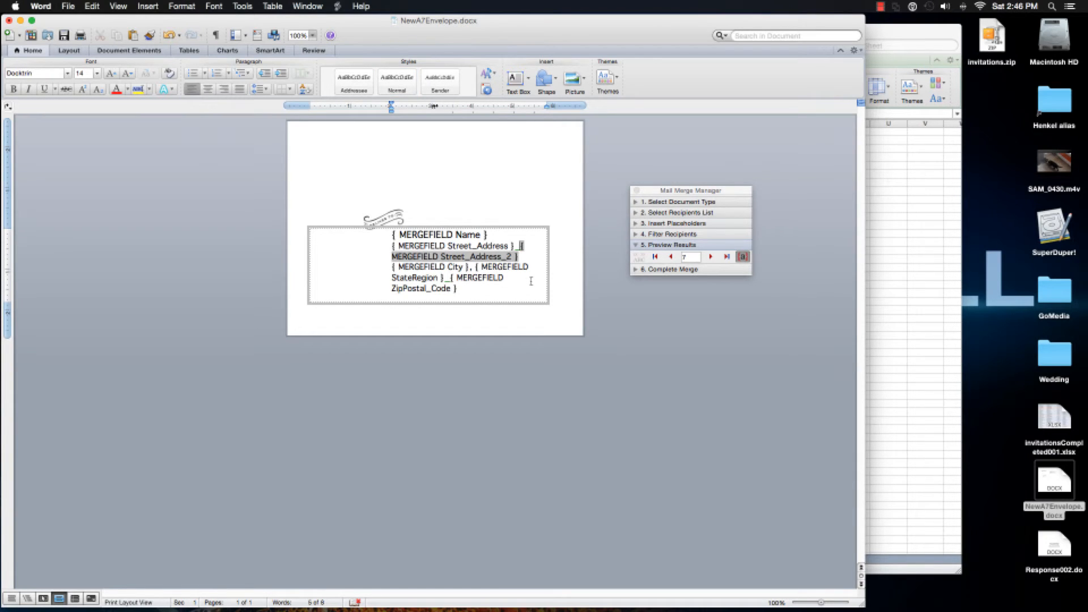
click(452, 278)
key(Left)
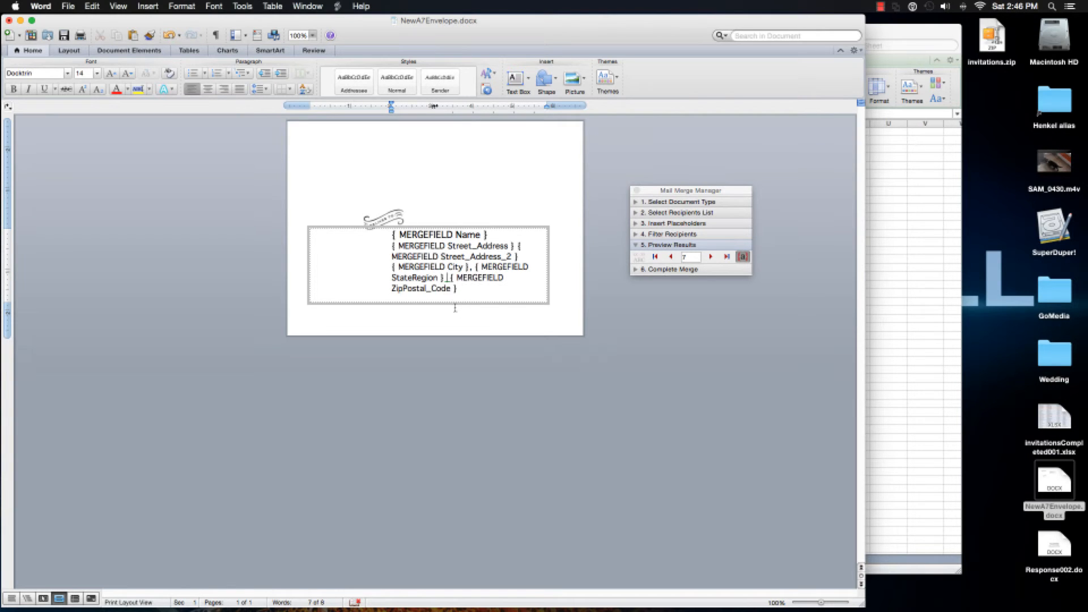
key(Right)
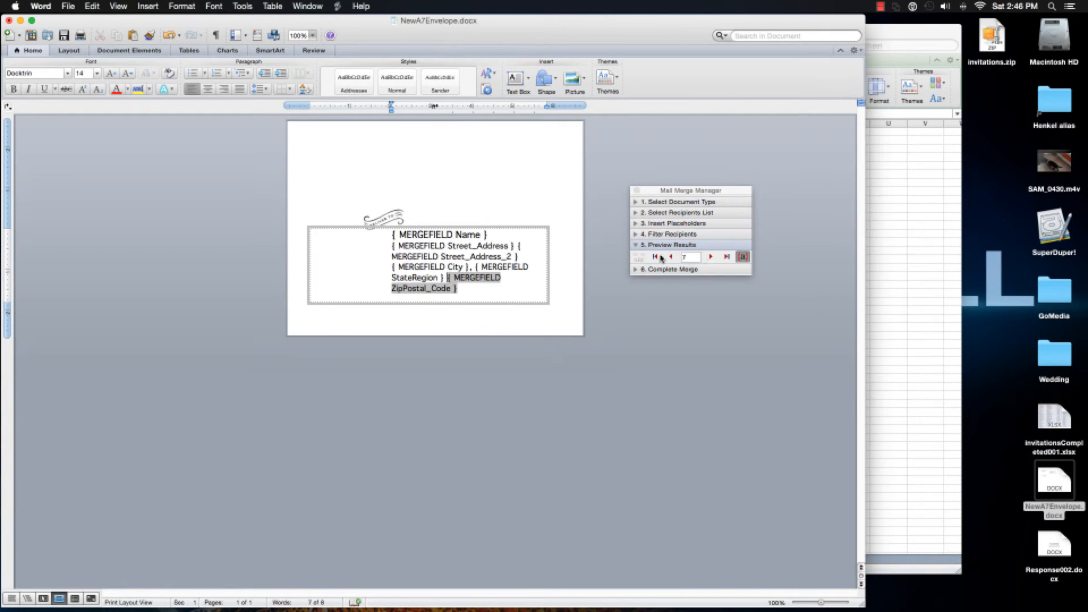
click(742, 257)
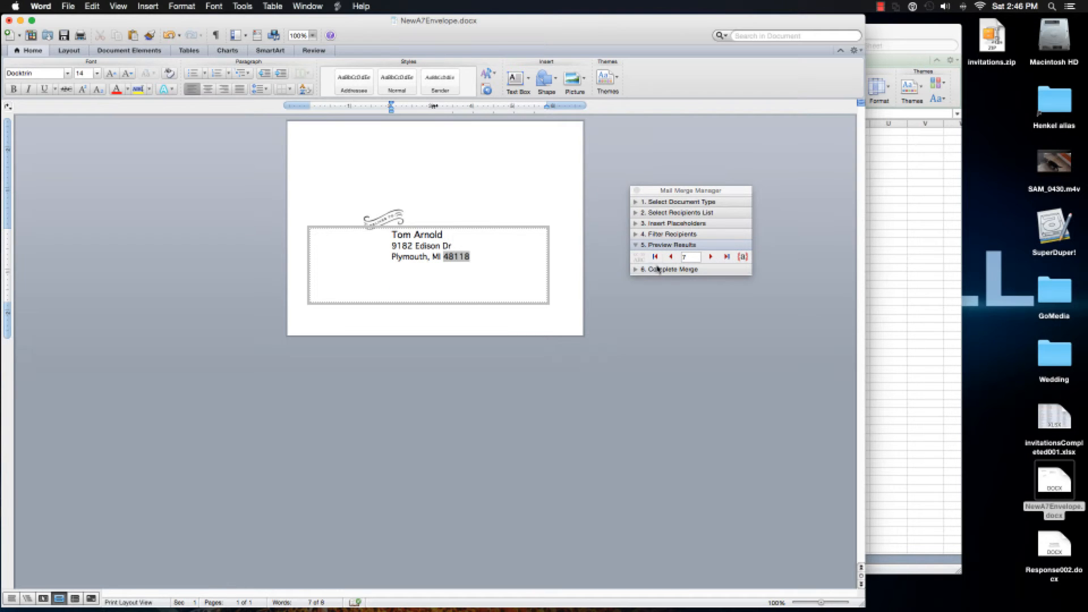
Preview the merged envelopes from the first record through record 7 to check the corrected address spacing, and return to record 1
click(418, 238)
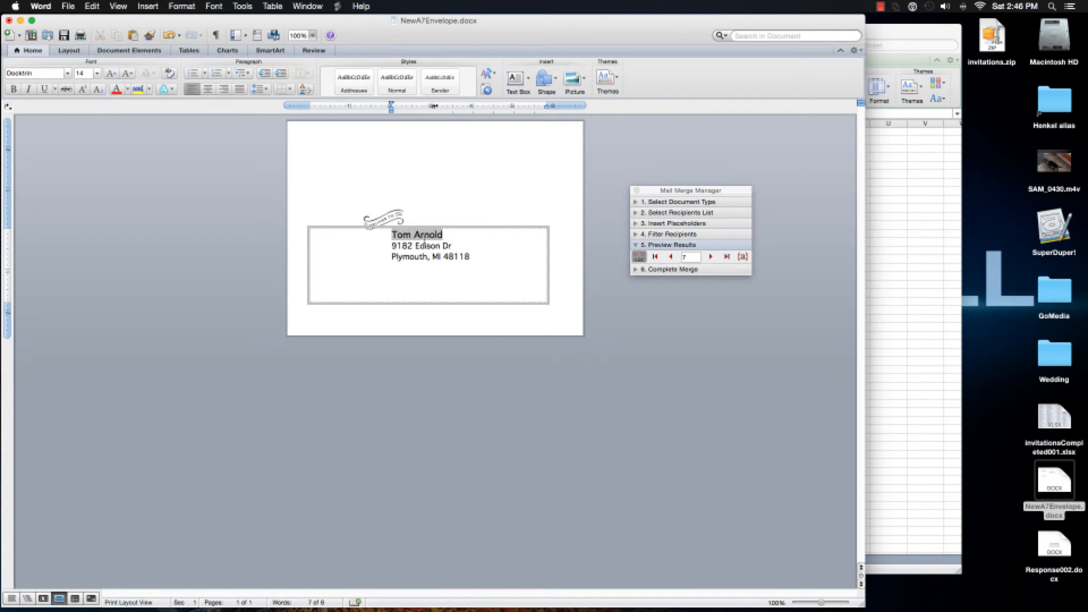
click(639, 257)
click(640, 258)
click(657, 258)
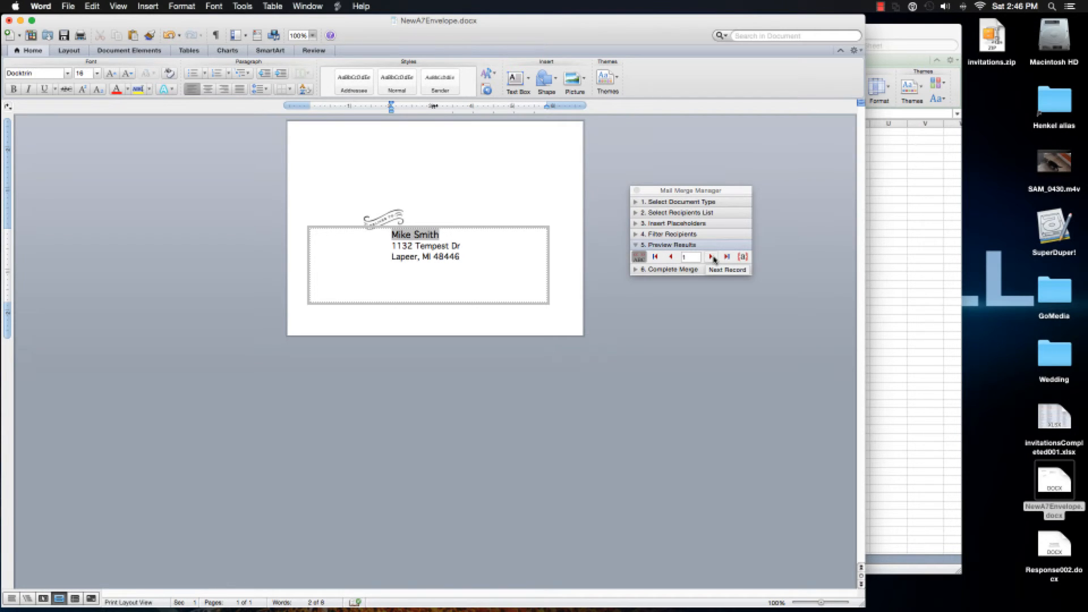
click(712, 257)
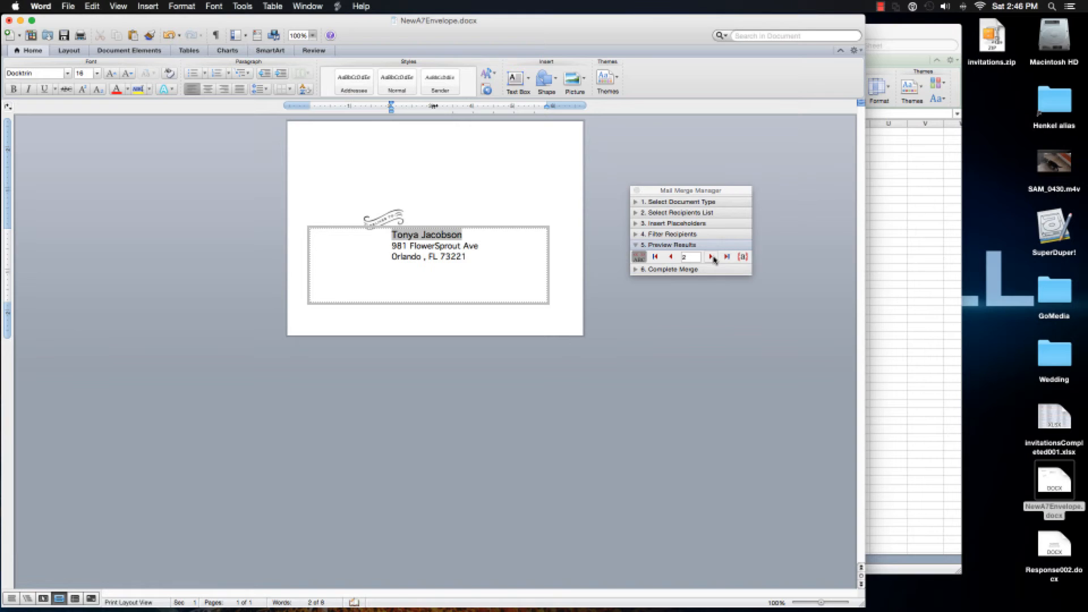
click(713, 257)
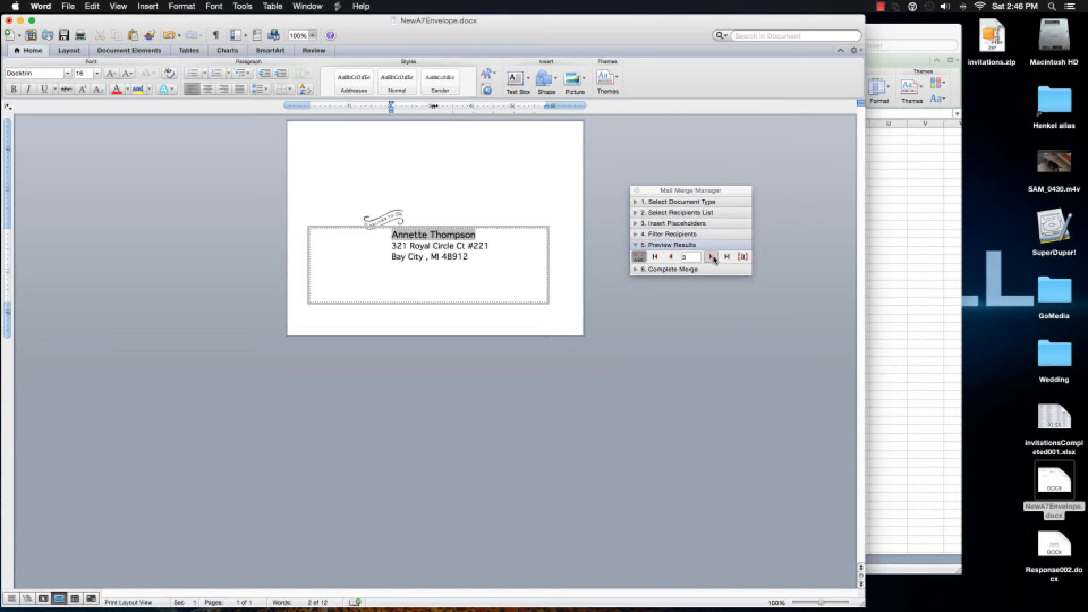
click(712, 257)
click(713, 258)
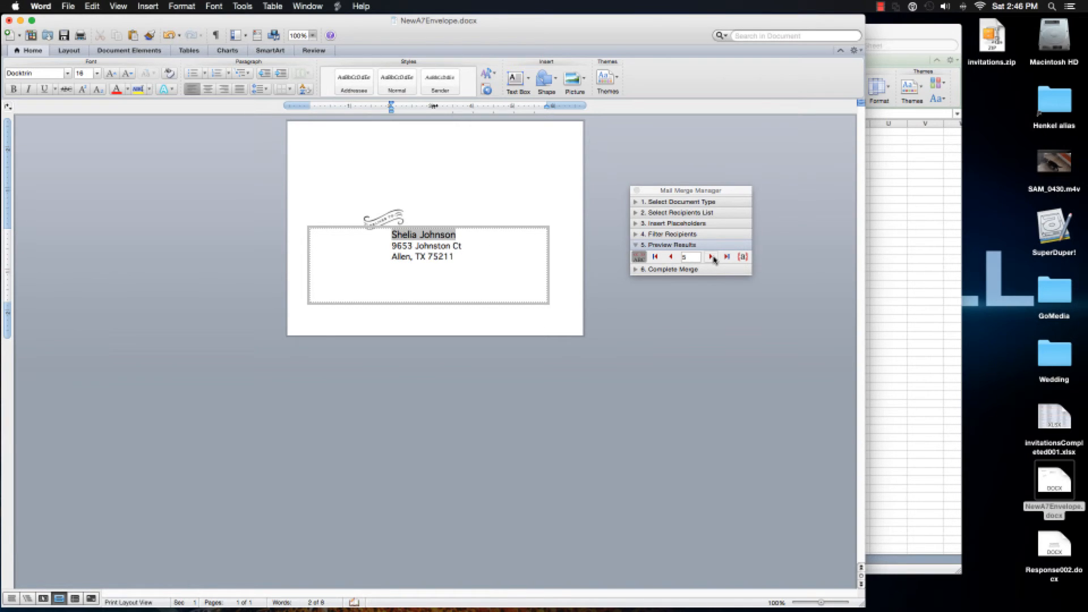
click(712, 257)
click(712, 257)
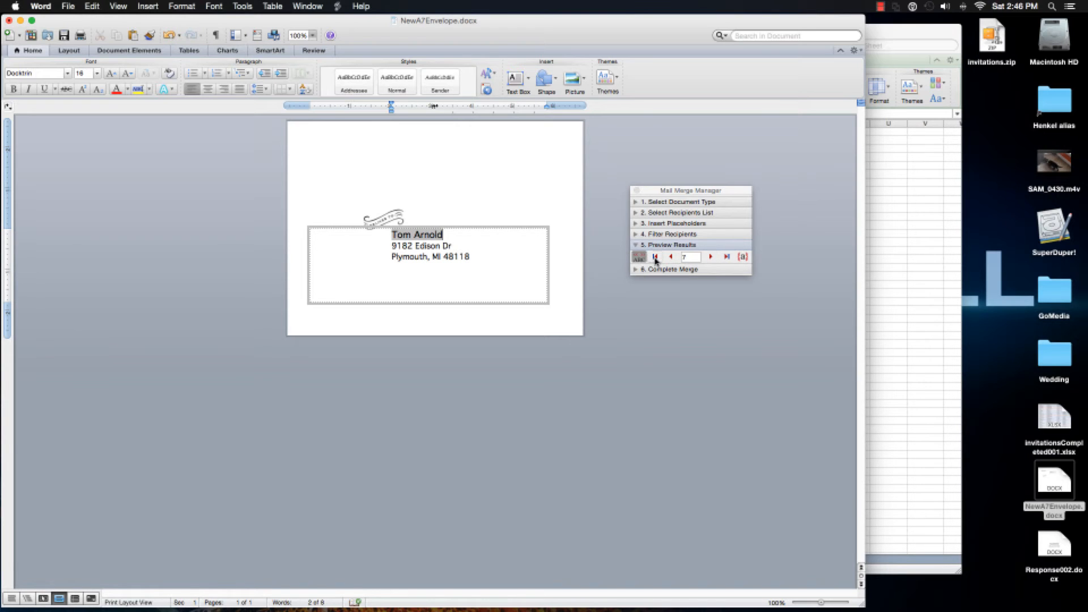
click(656, 258)
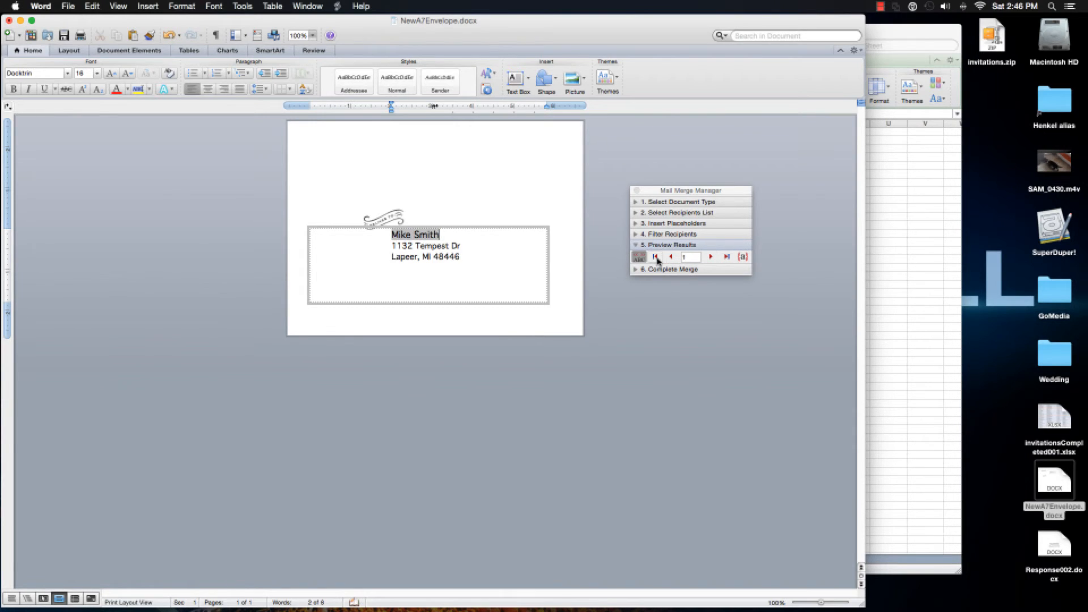
Under Complete Merge, choose the Custom record range and set it from record 1 to record 1
click(637, 247)
click(636, 256)
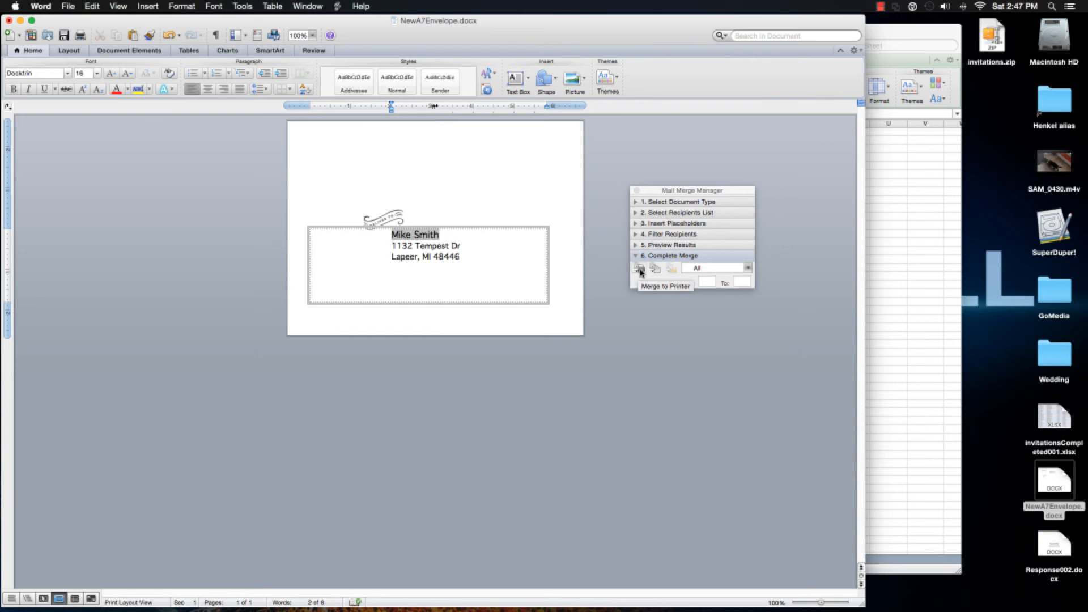
click(749, 268)
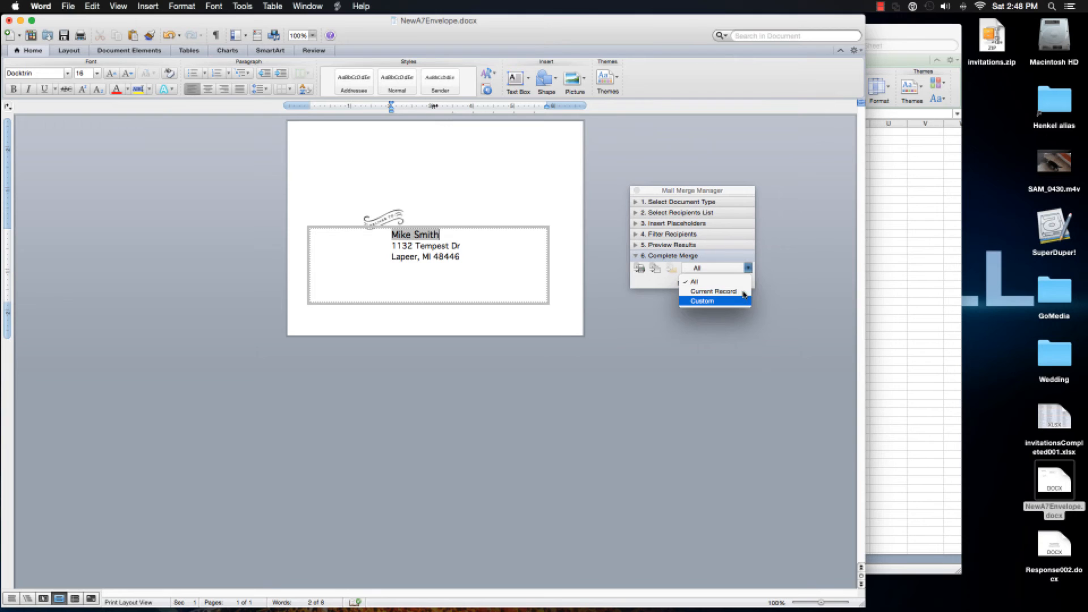
click(714, 305)
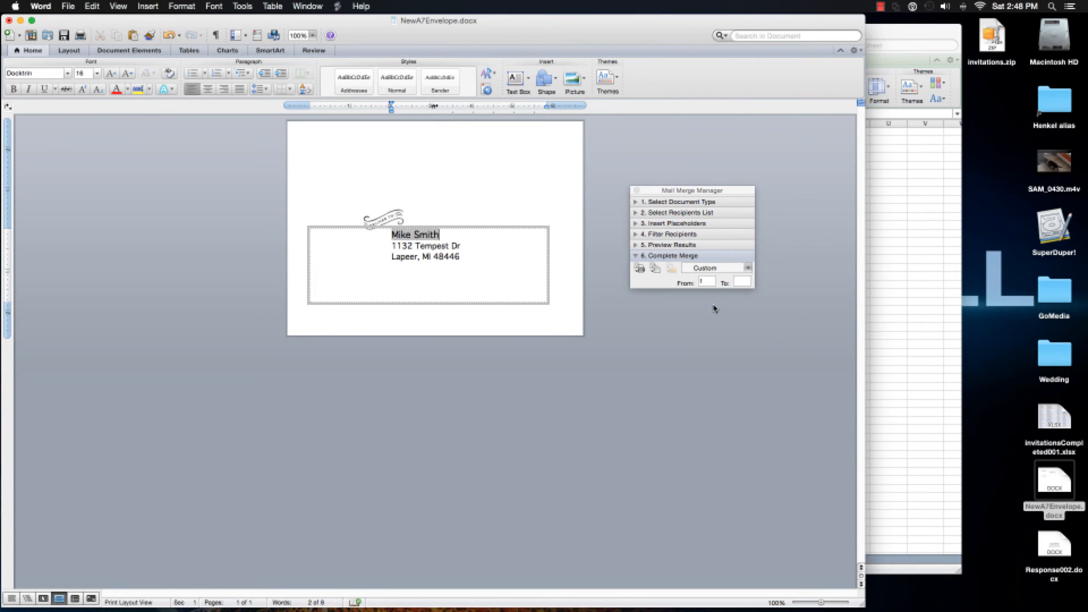
click(748, 268)
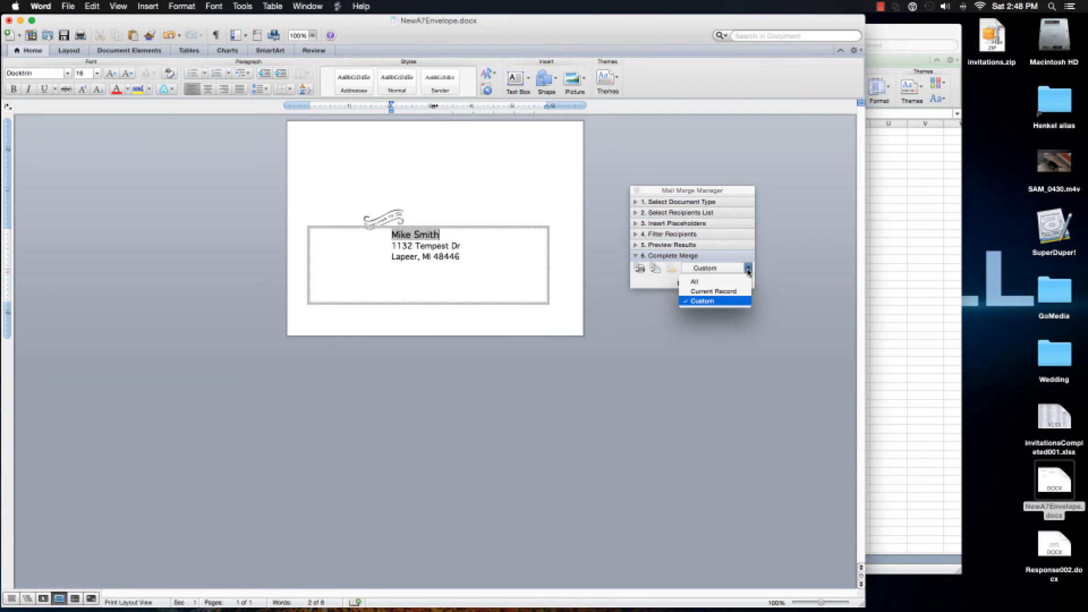
click(726, 302)
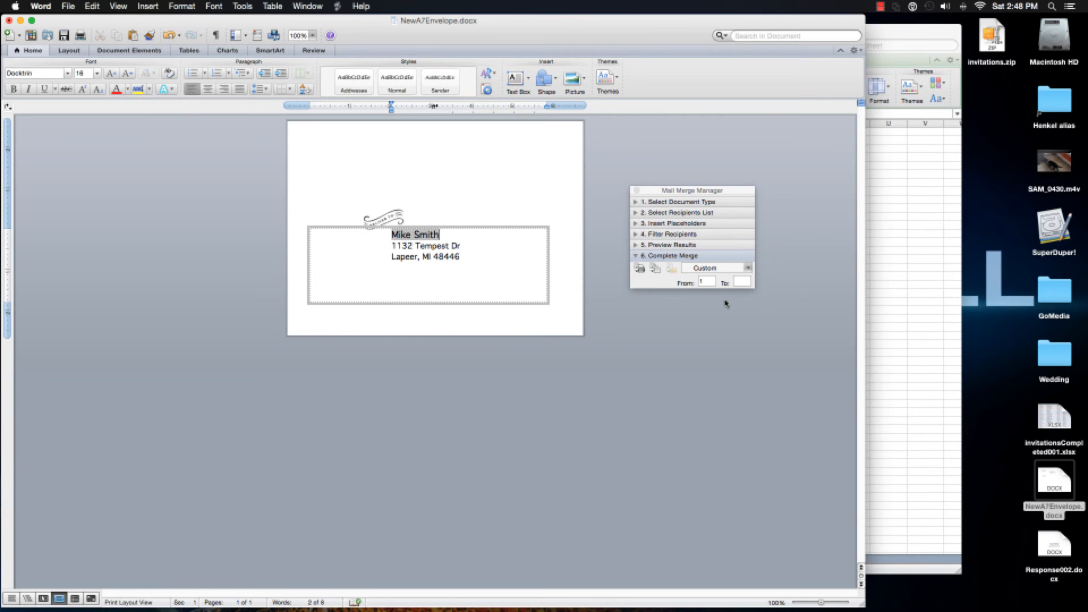
click(743, 282)
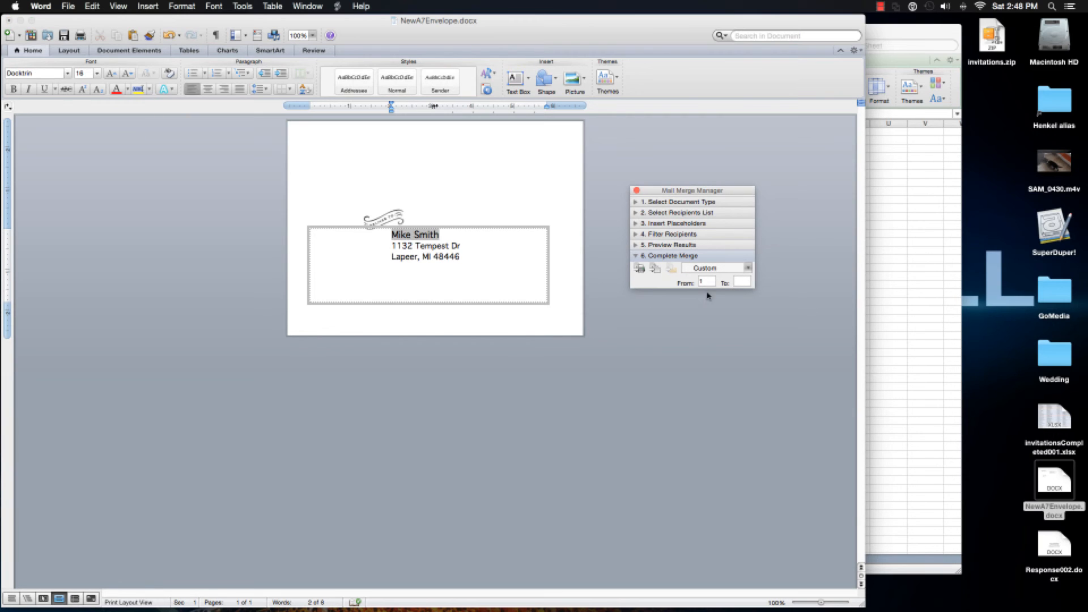
text(1)
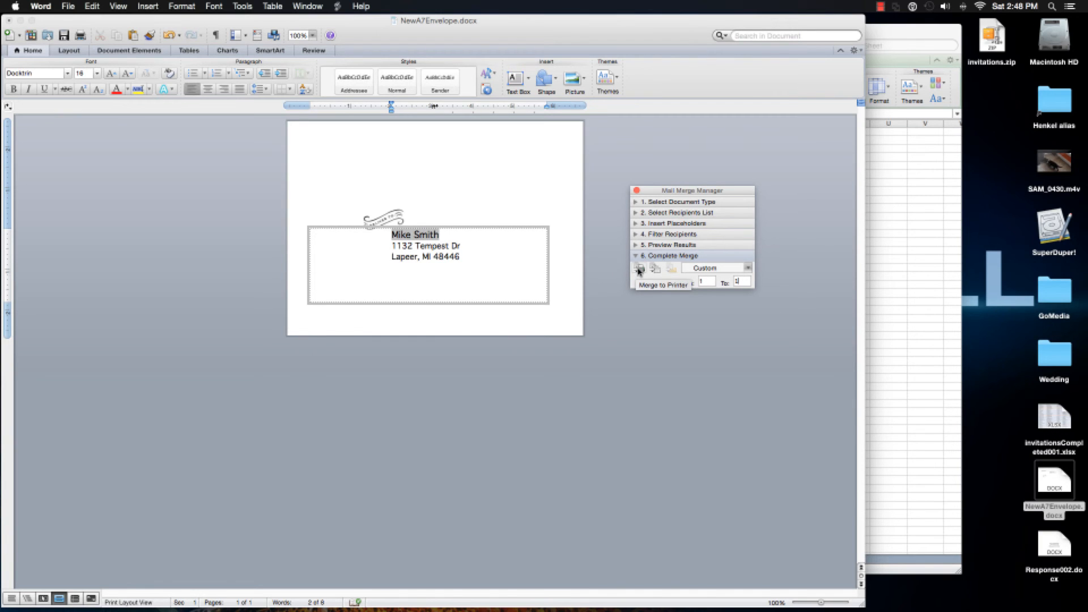
Change the custom merge range to run from record 2 to record 4
click(707, 282)
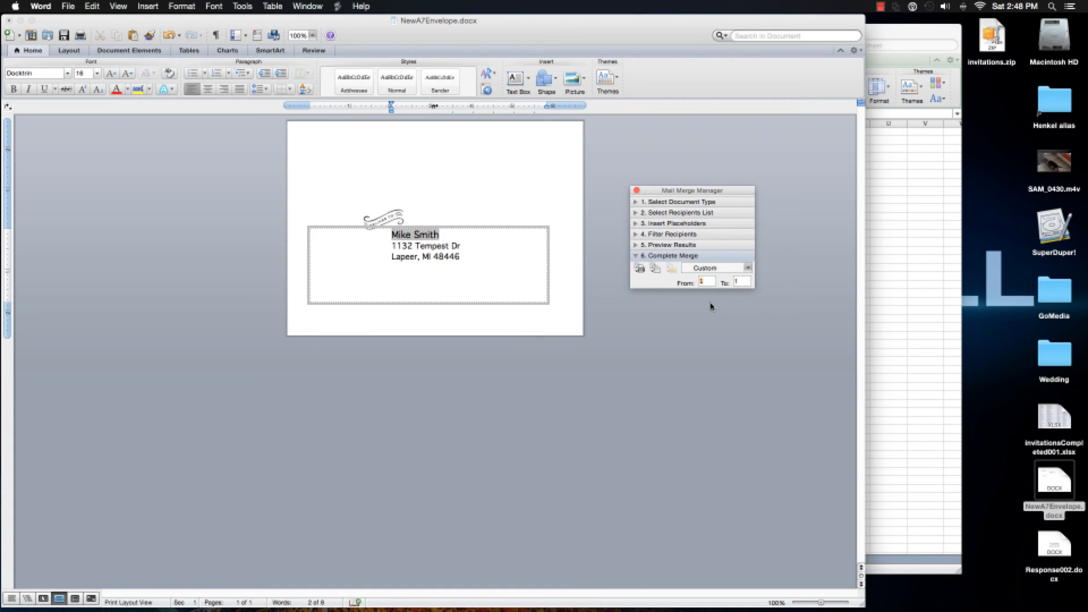
key(BackSpace)
key(Tab)
text(4)
click(887, 31)
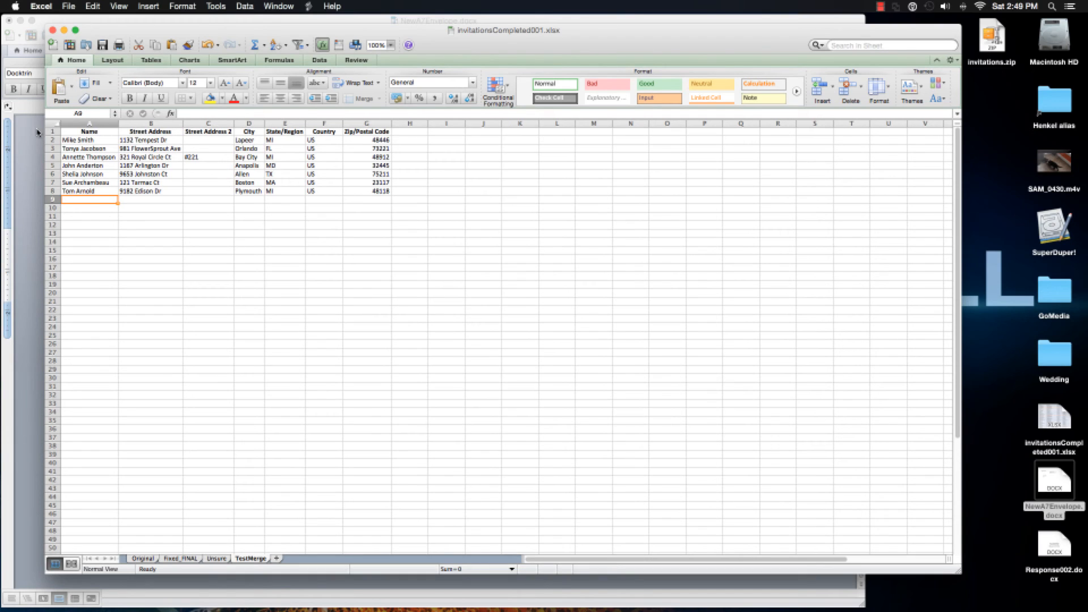
click(38, 133)
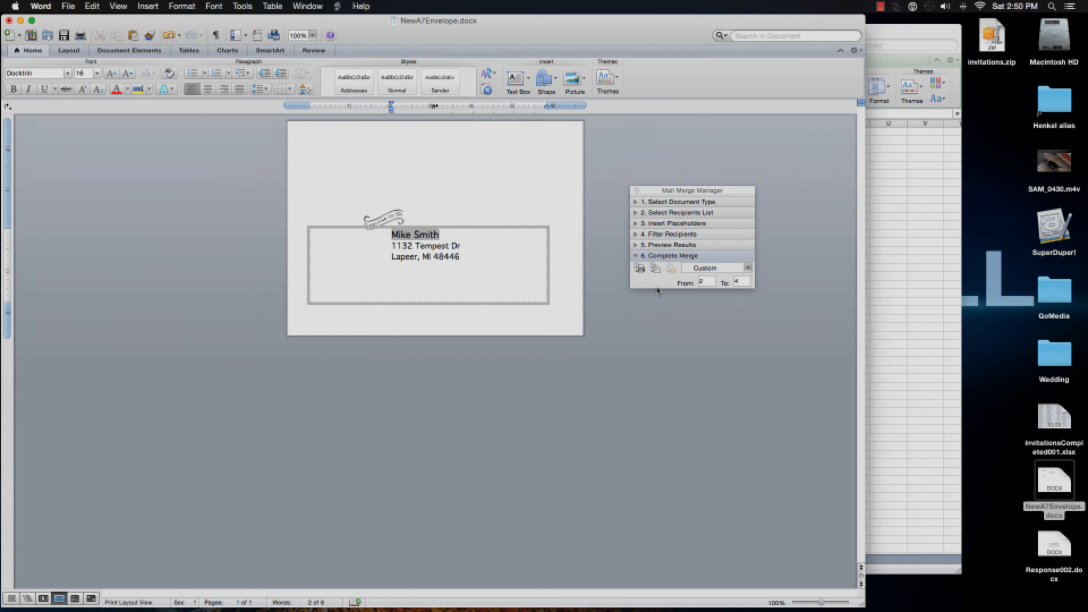
click(883, 5)
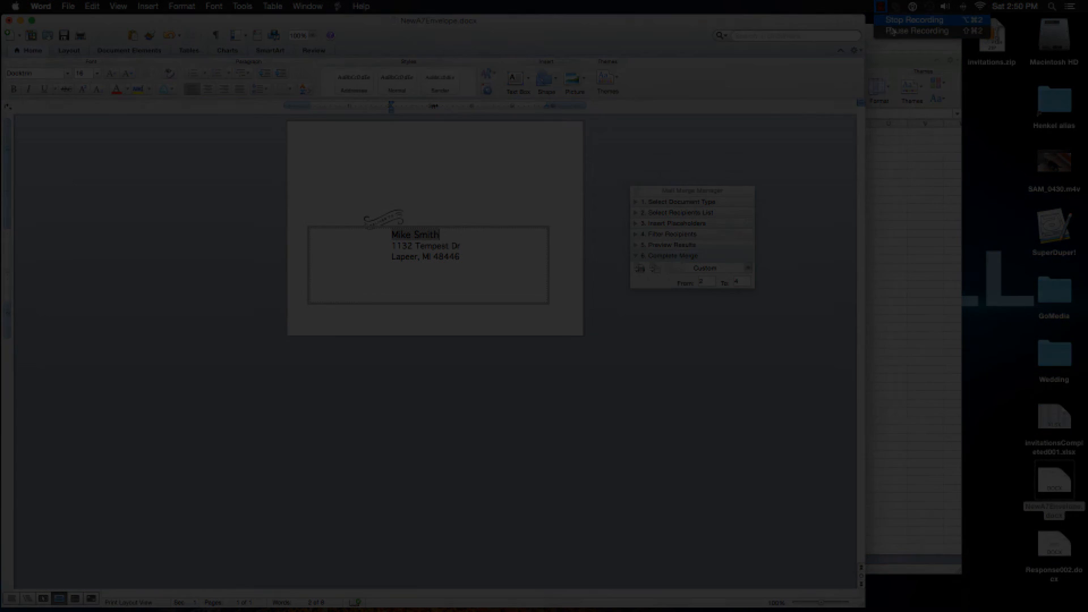